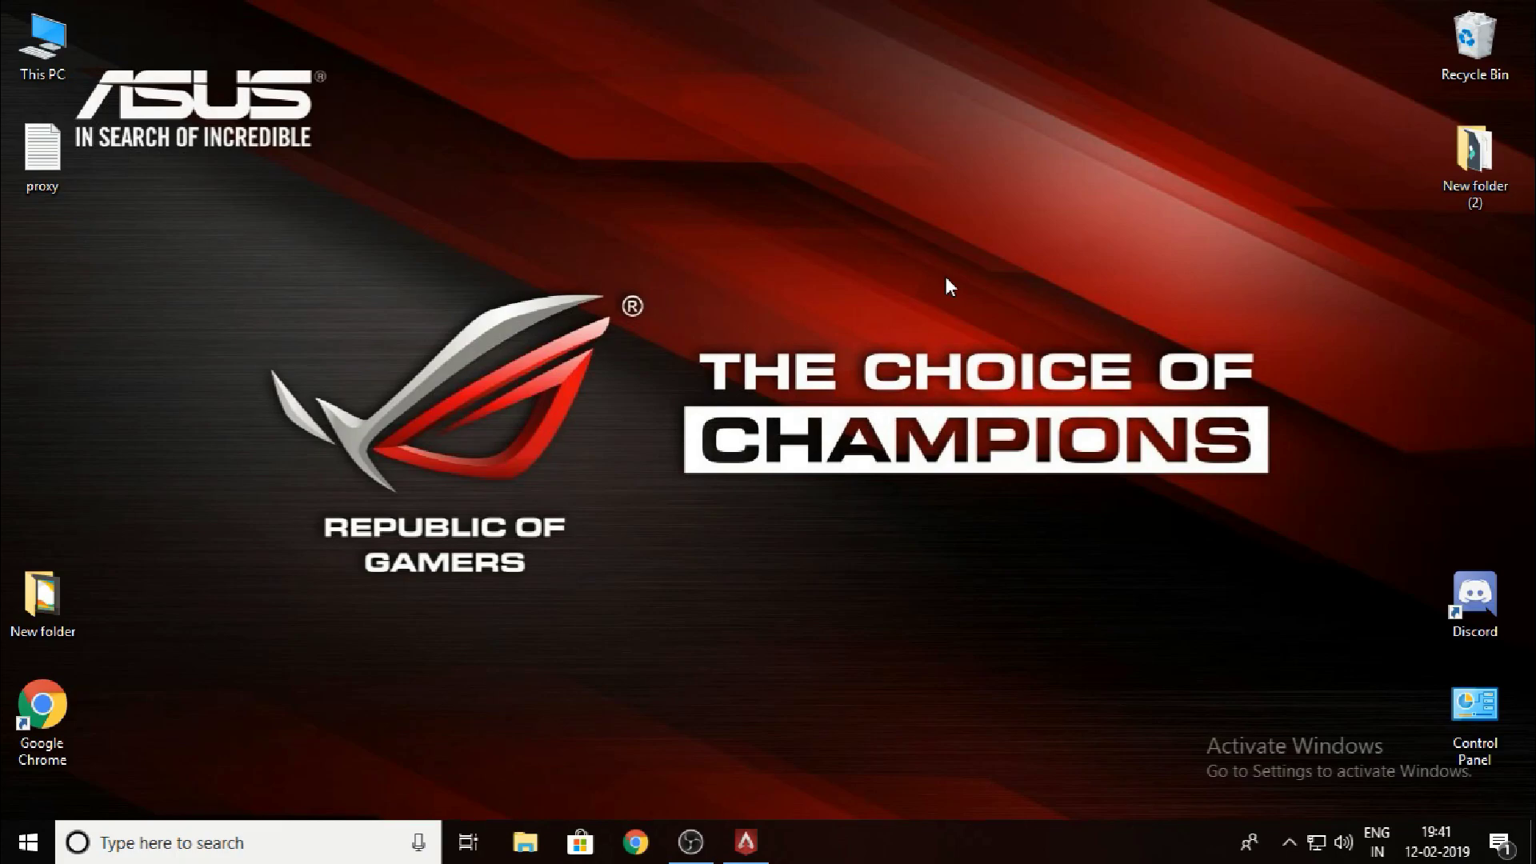
Go to Apex Legends' Video settings and scroll through the display and advanced graphics options.
left_click(690, 842)
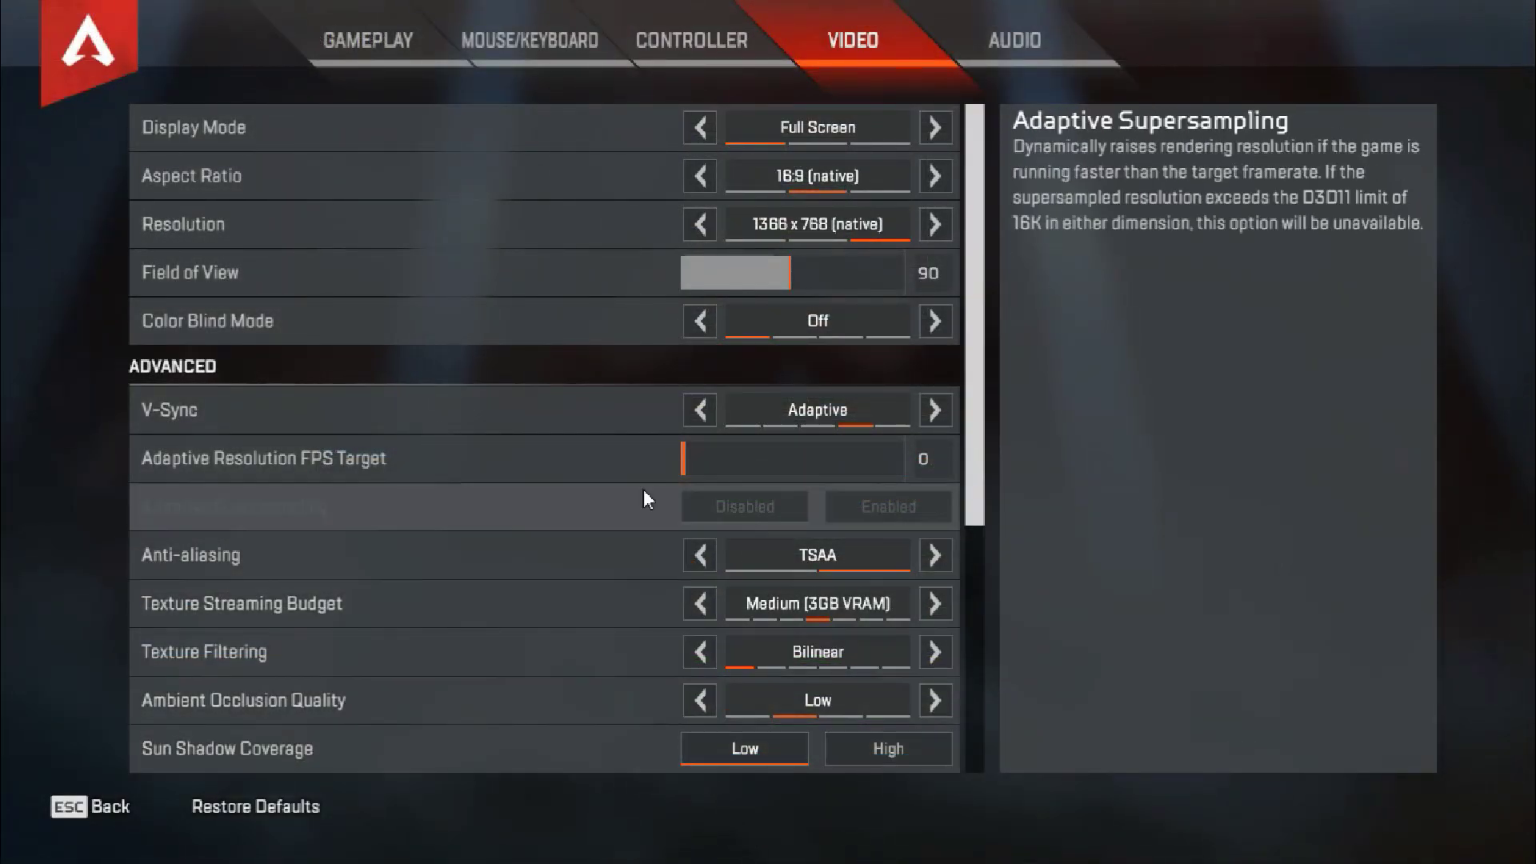
key("Escape")
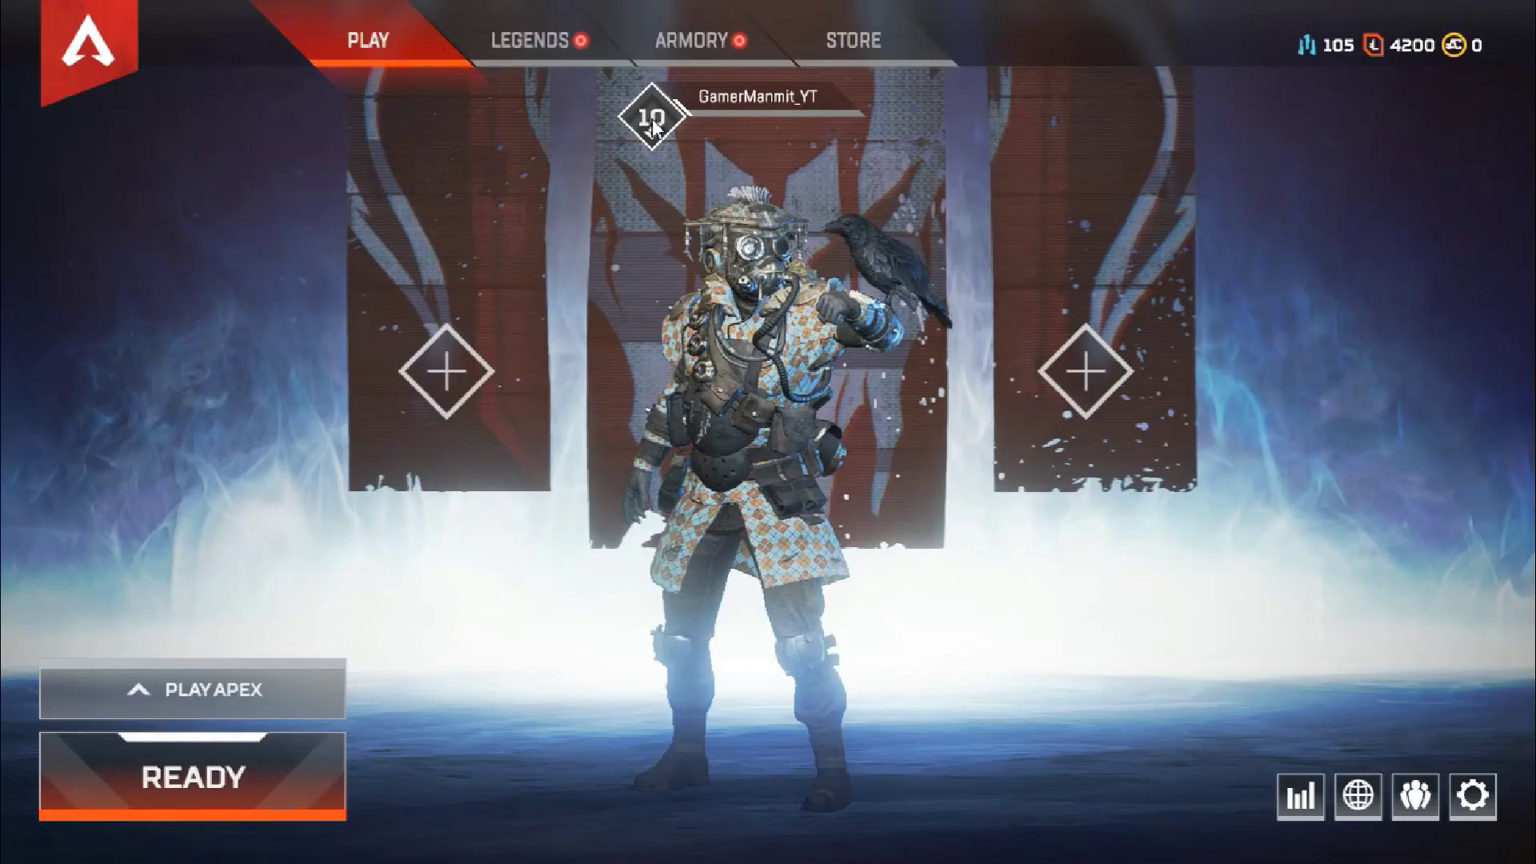
key("Escape")
left_click(804, 463)
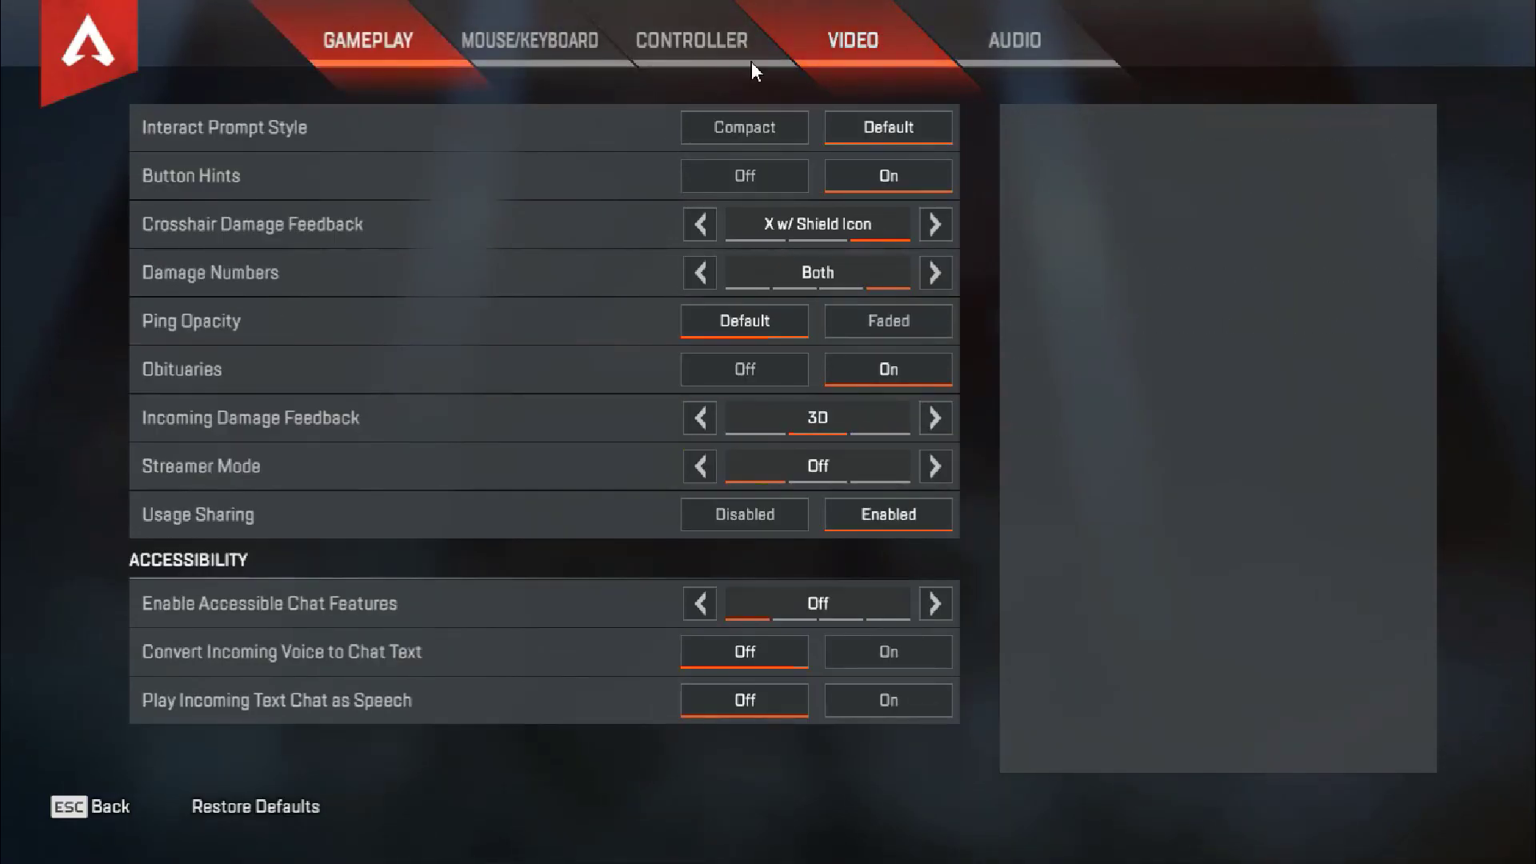
left_click(854, 49)
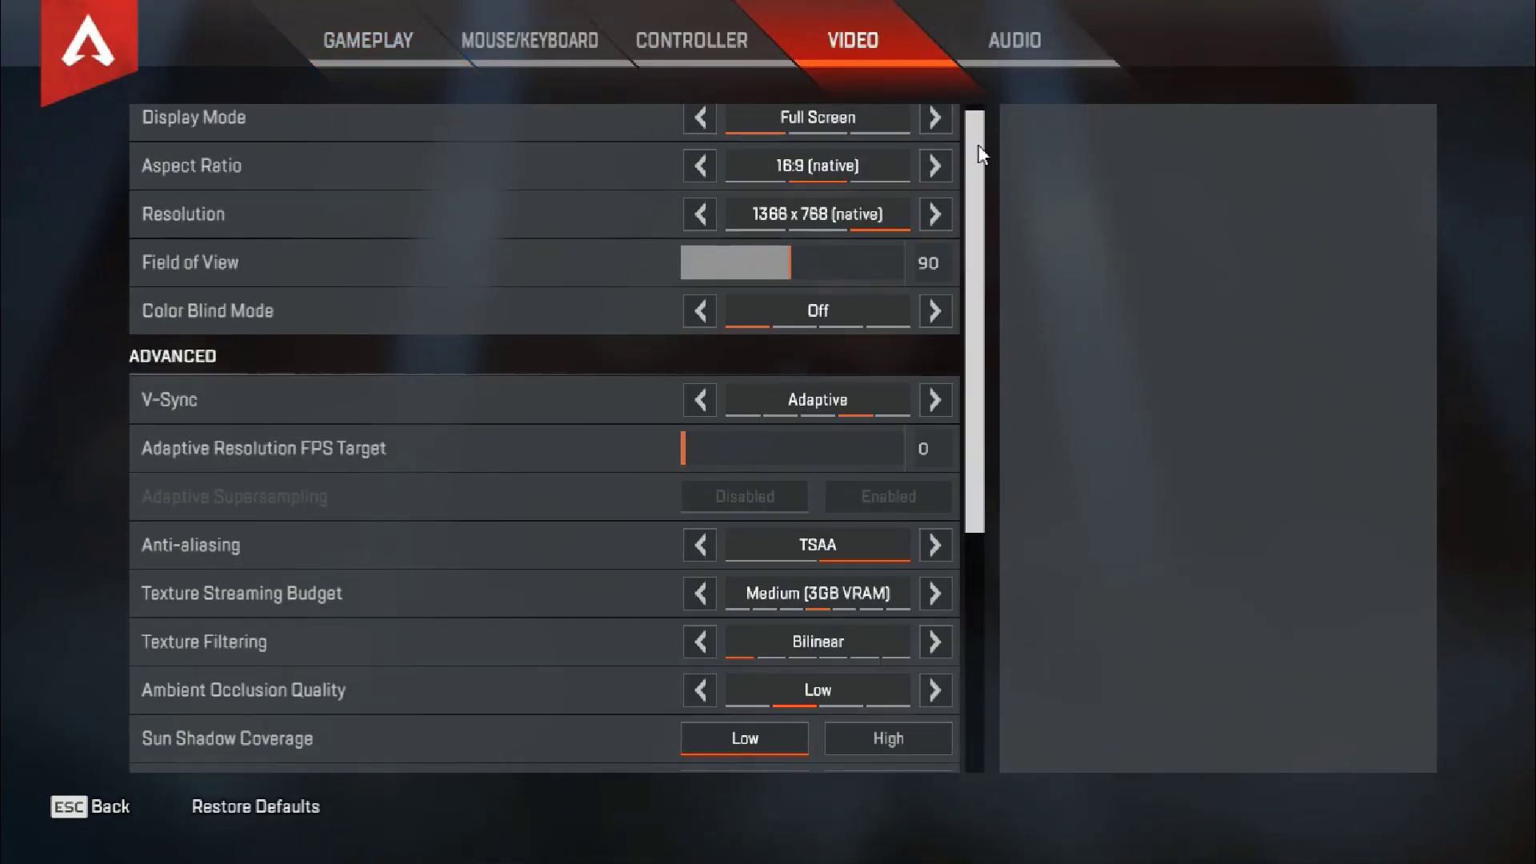
mouse_move(700, 124)
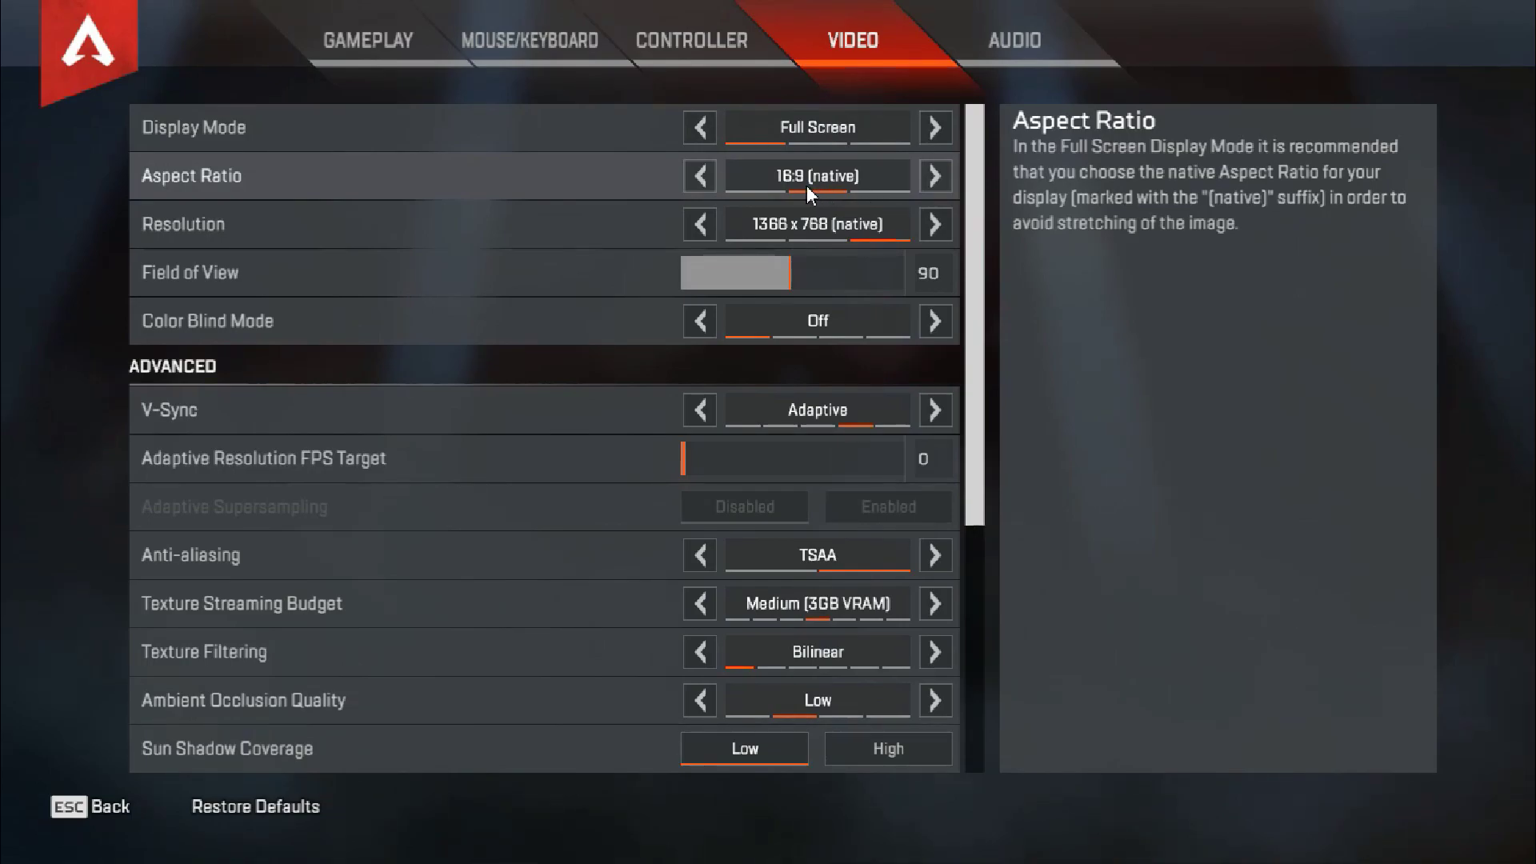
scroll(974, 200, "down", 1)
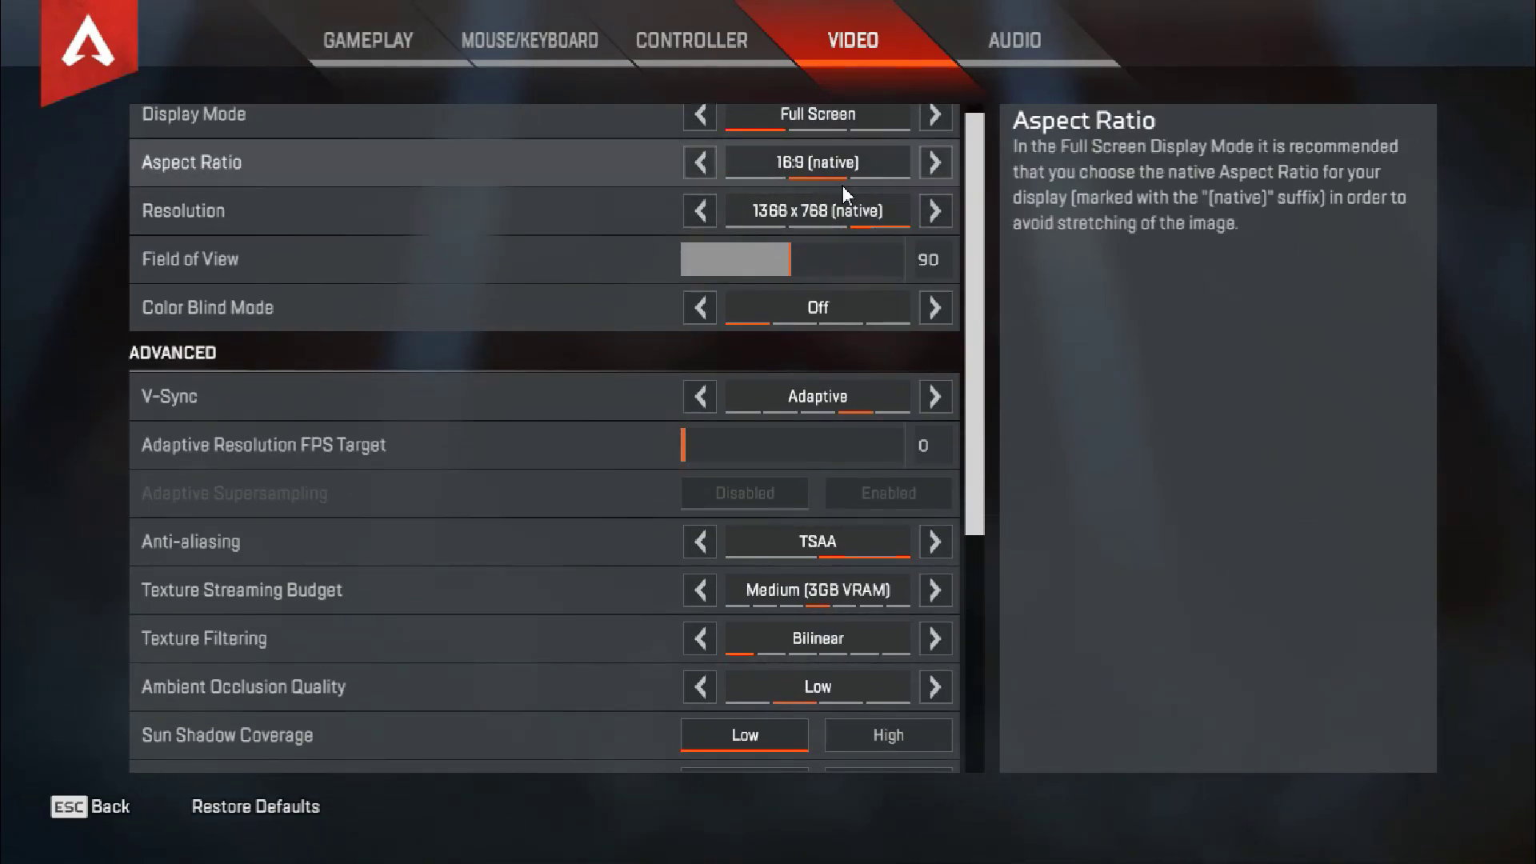
scroll(976, 192, "down", 3)
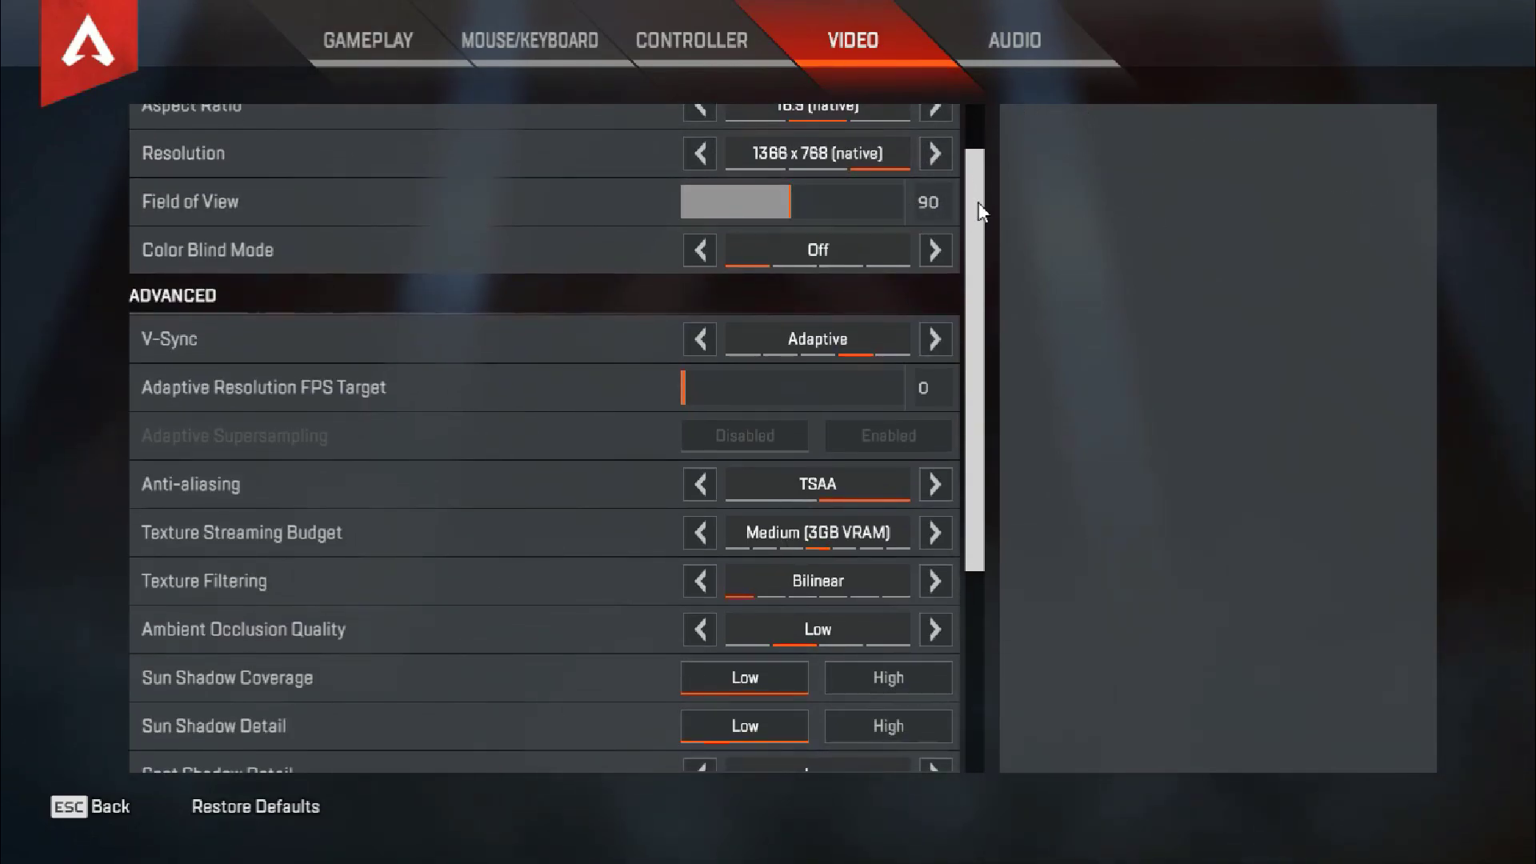
scroll(982, 220, "down", 5)
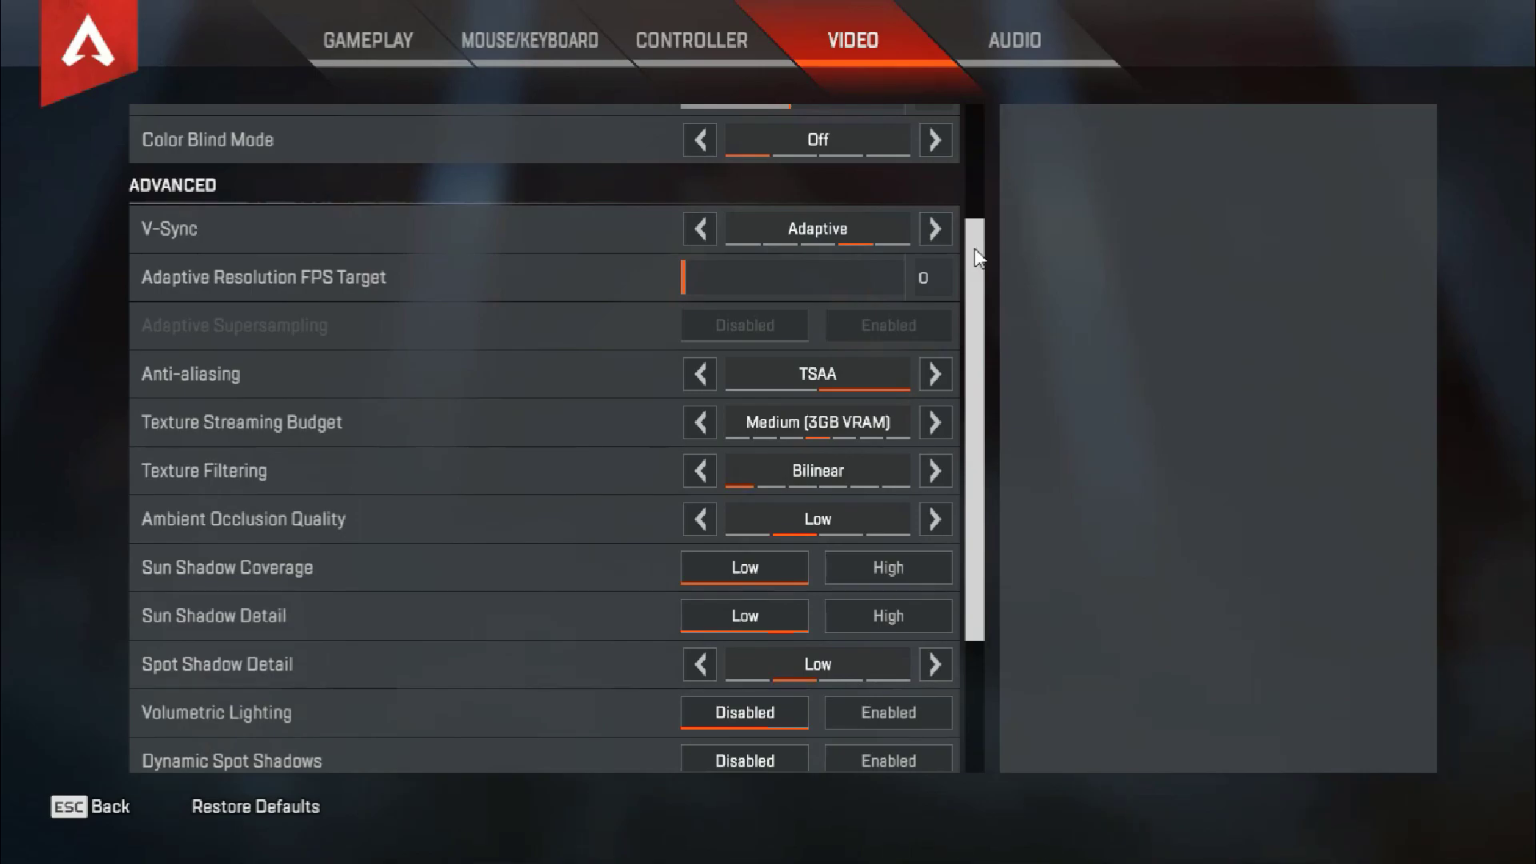
scroll(974, 248, "down", 1)
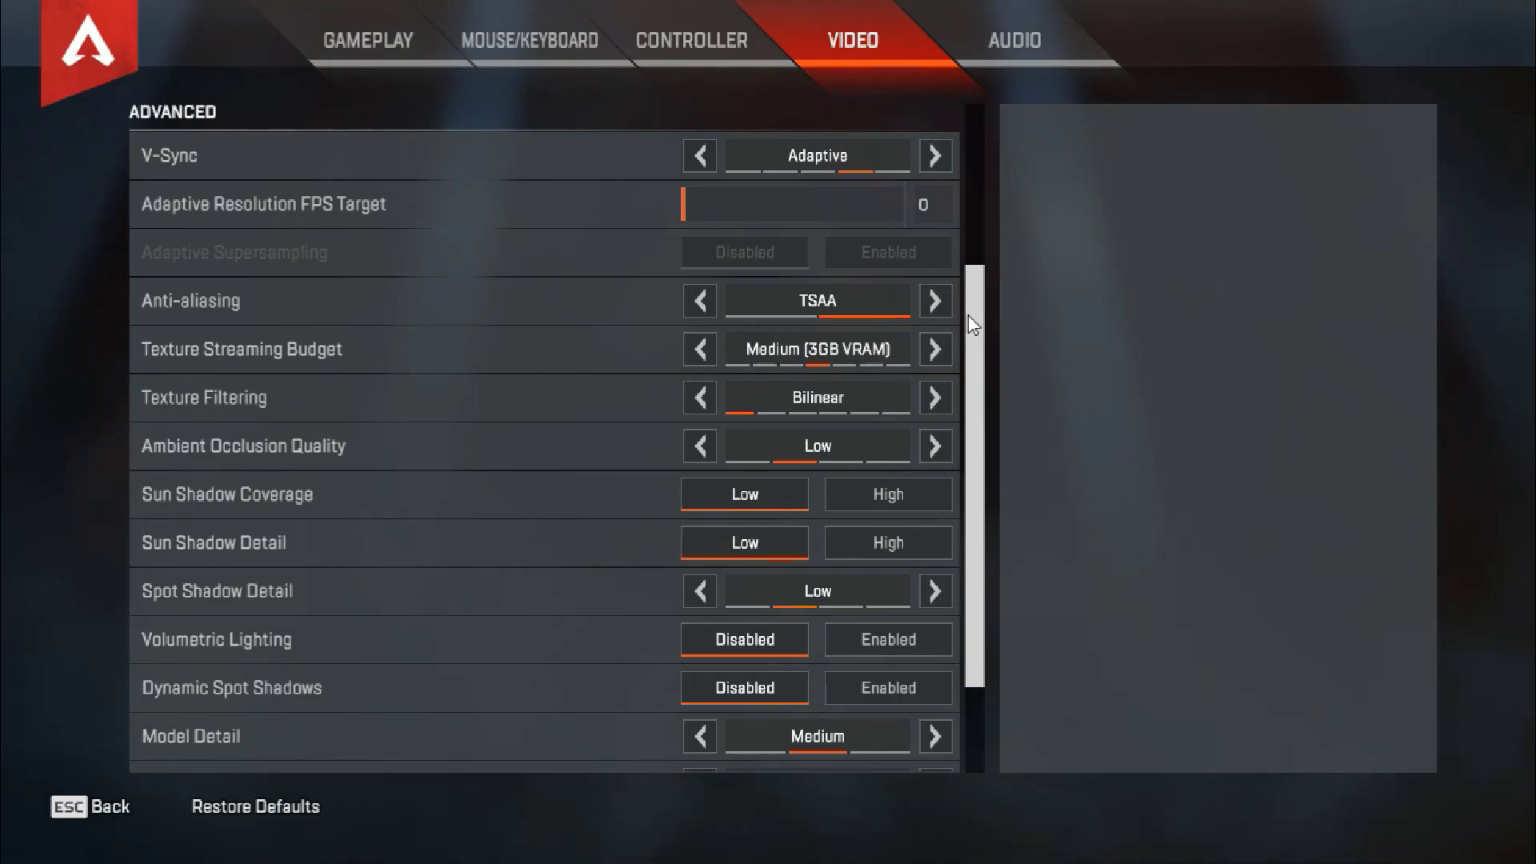
left_click_drag(968, 315, 973, 337)
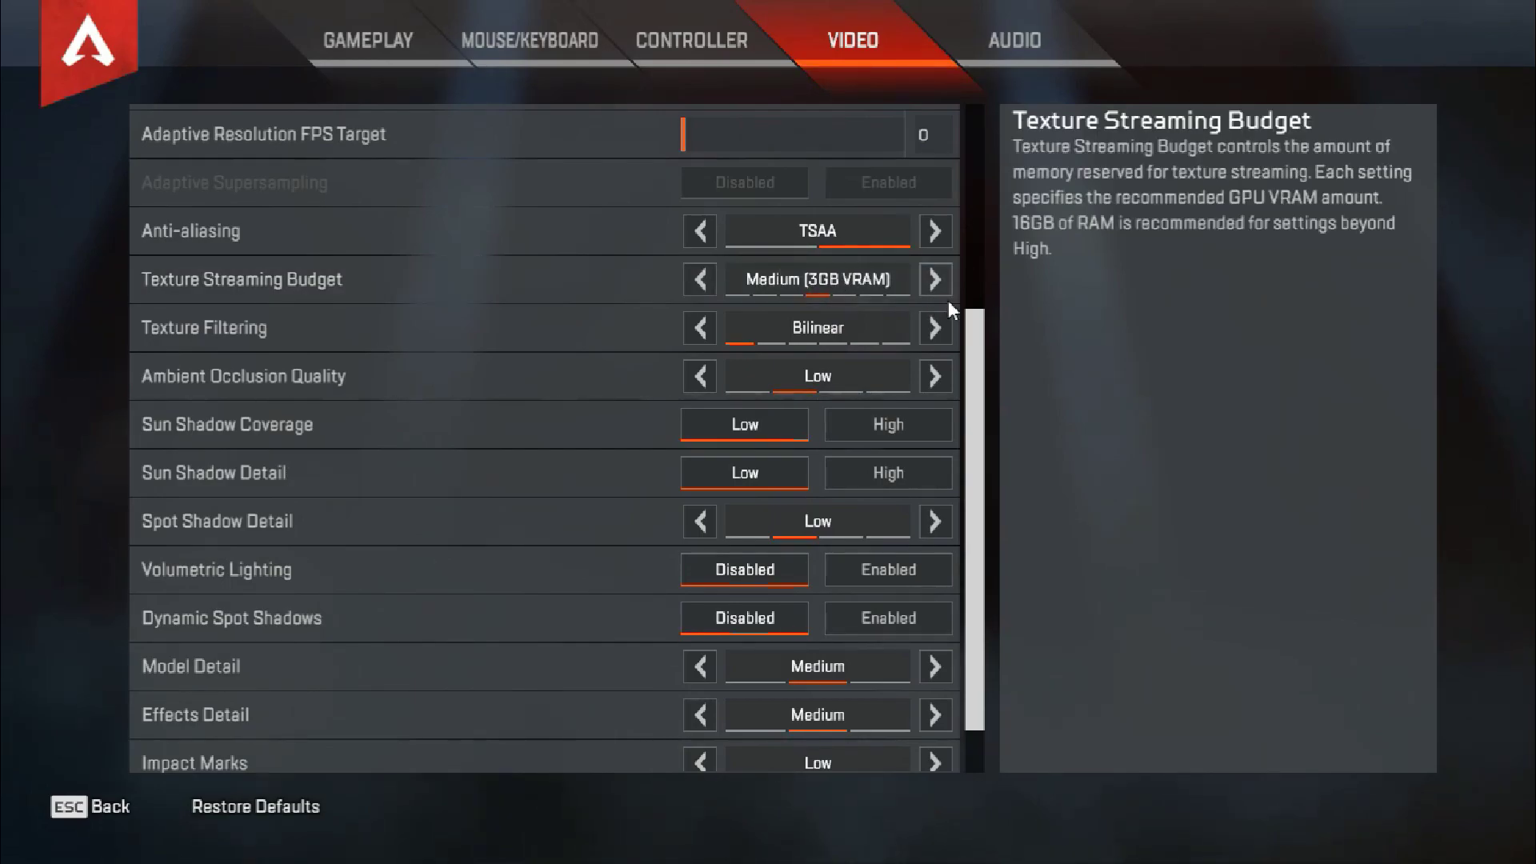
Raise Texture Filtering to Anisotropic 8X and Ambient Occlusion Quality to Medium.
left_click_drag(984, 330, 968, 348)
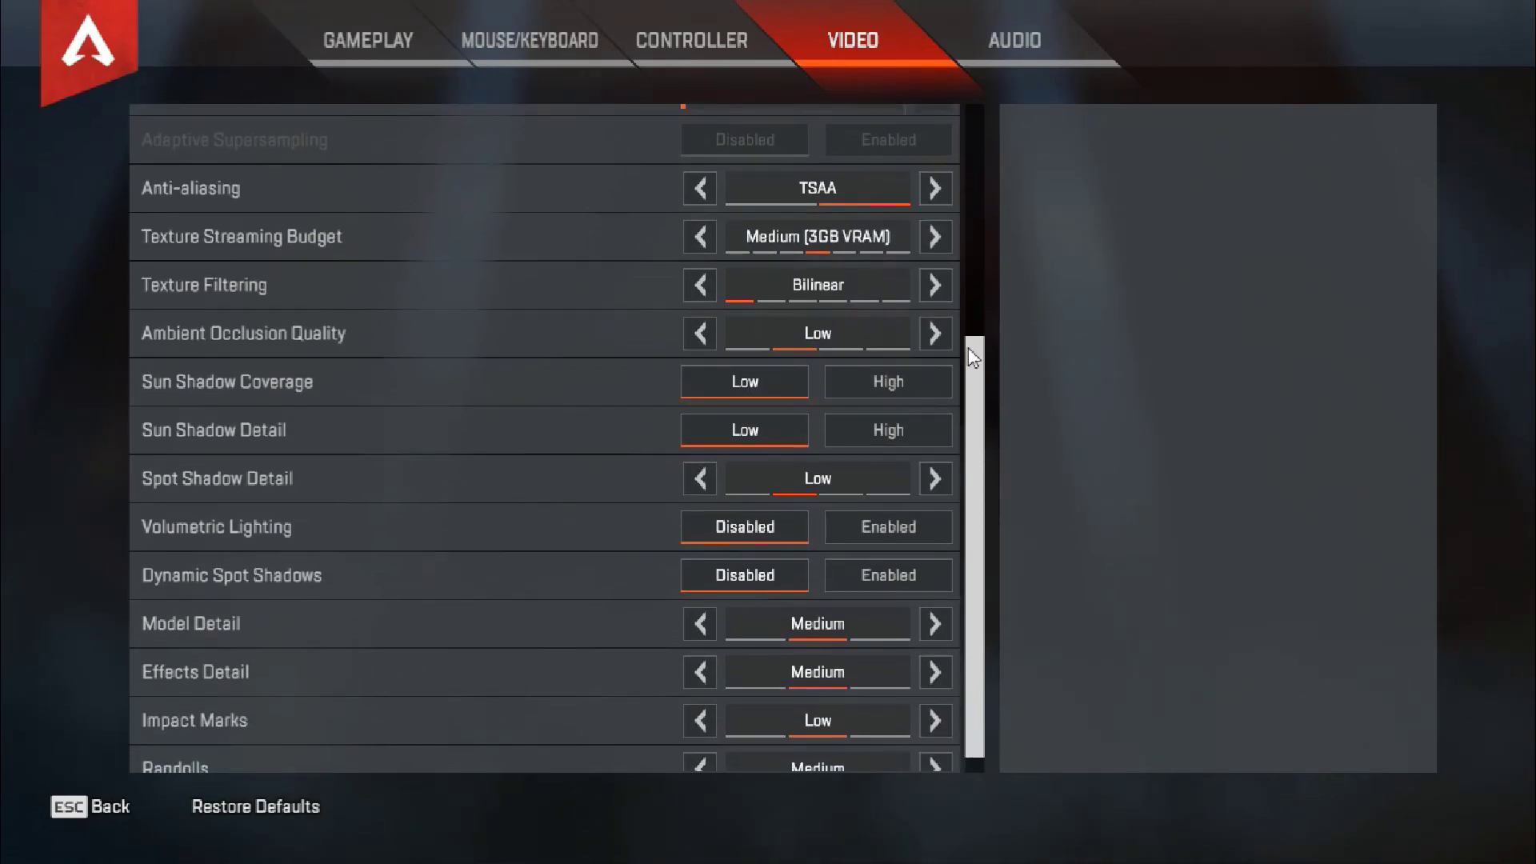
left_click(932, 288)
left_click(932, 290)
left_click(931, 292)
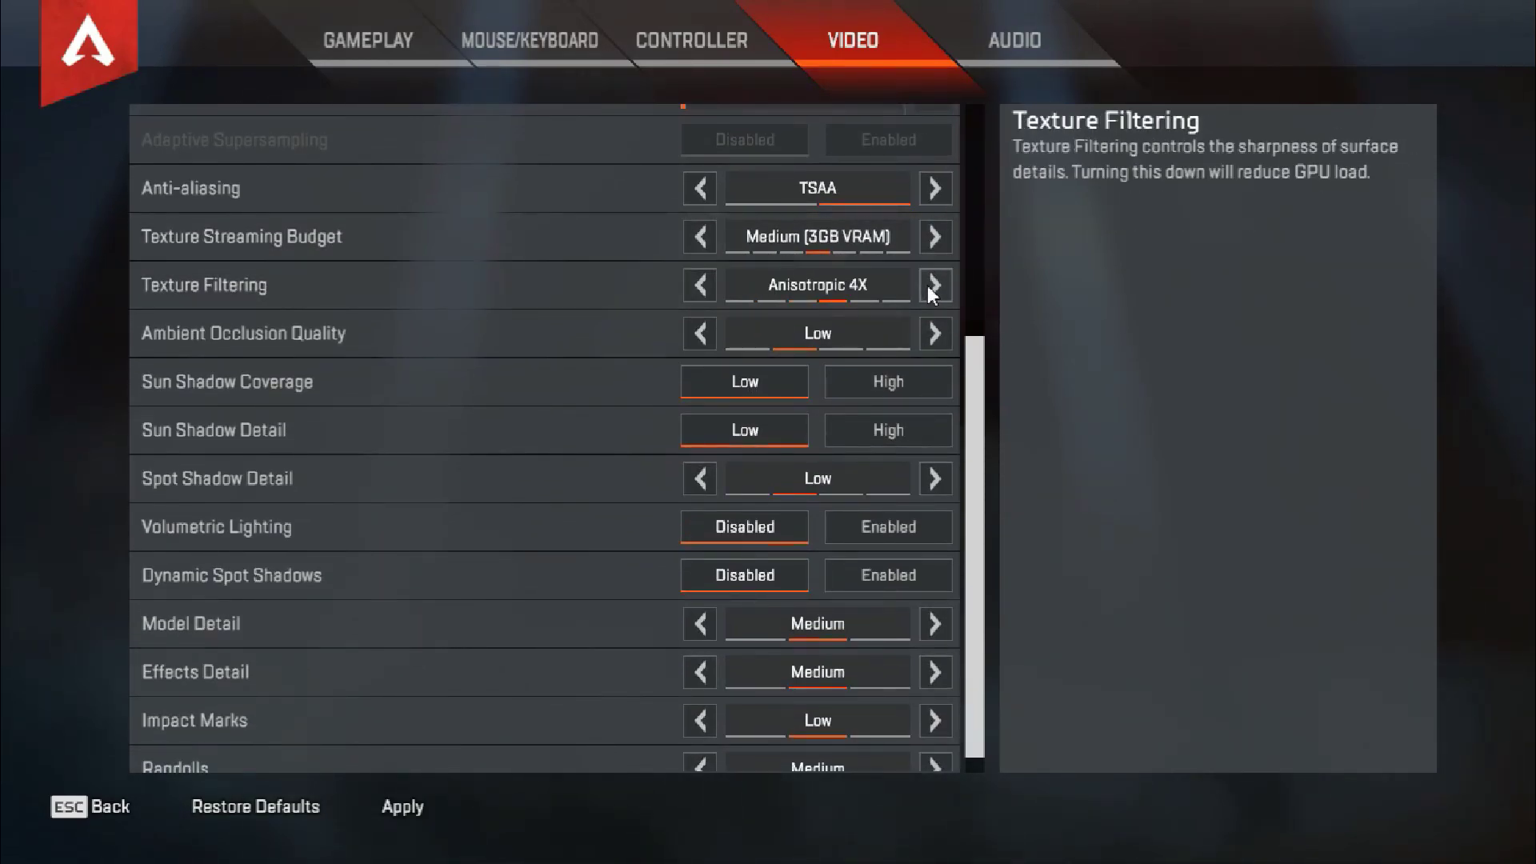
left_click(931, 292)
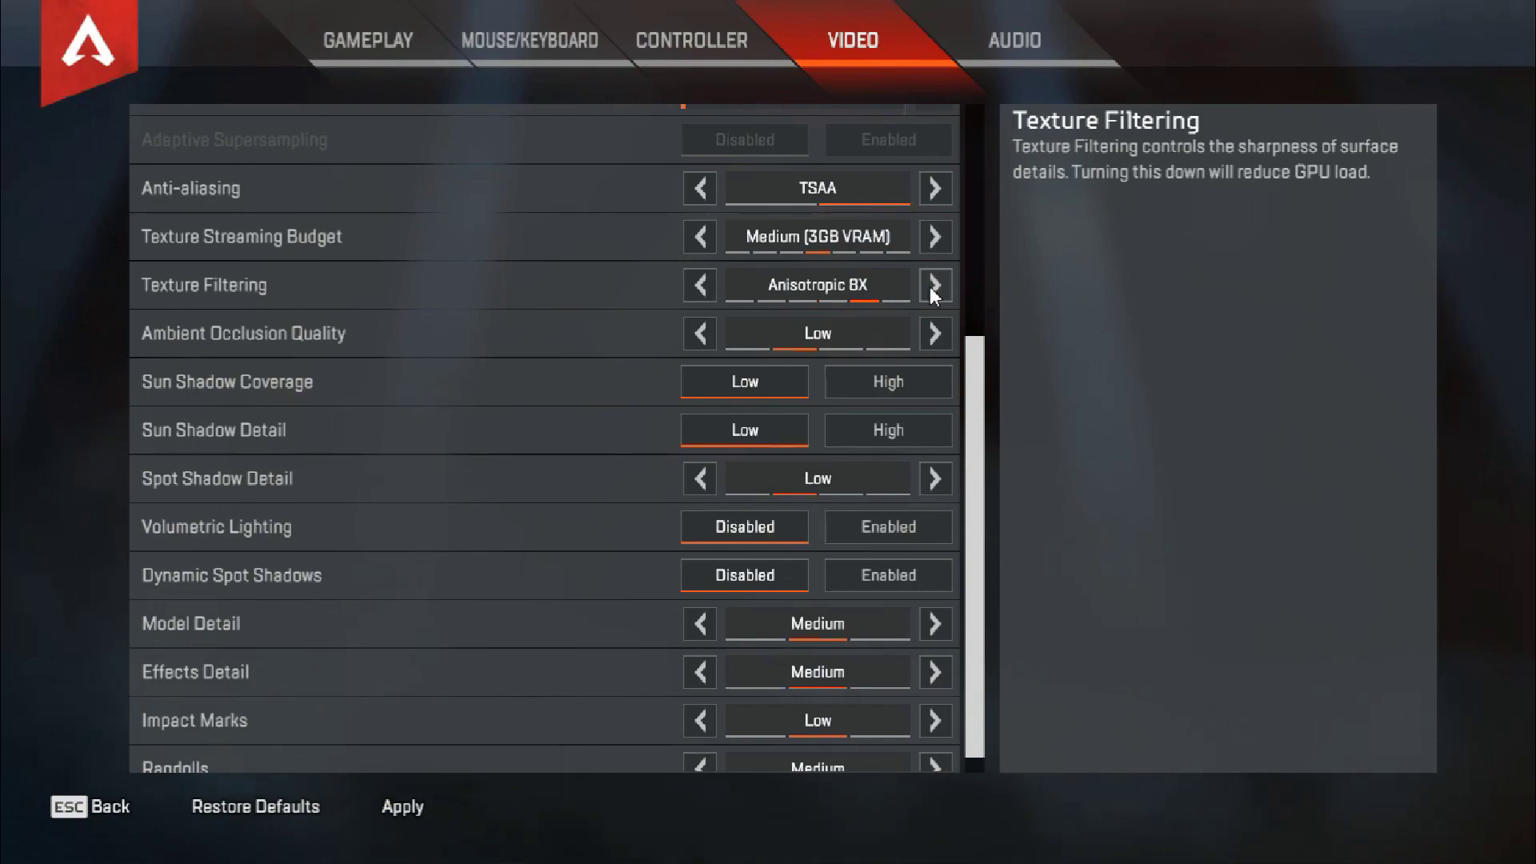
left_click(934, 336)
scroll(983, 400, "down", 1)
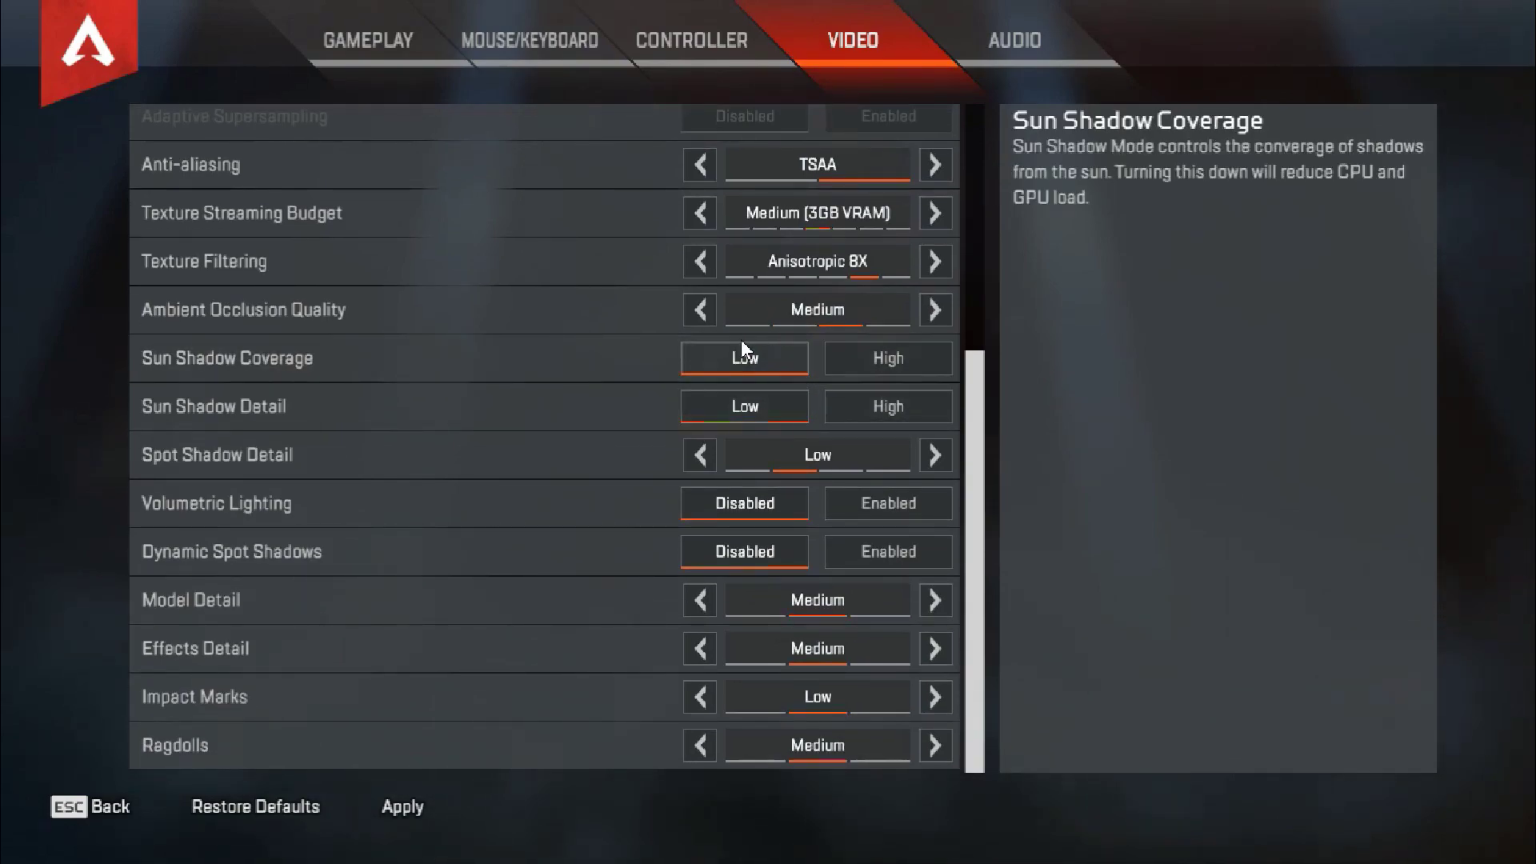
Enable Dynamic Spot Shadows; set Spot Shadow, Model, Effects, Impact Marks, Ragdolls to High.
left_click(929, 458)
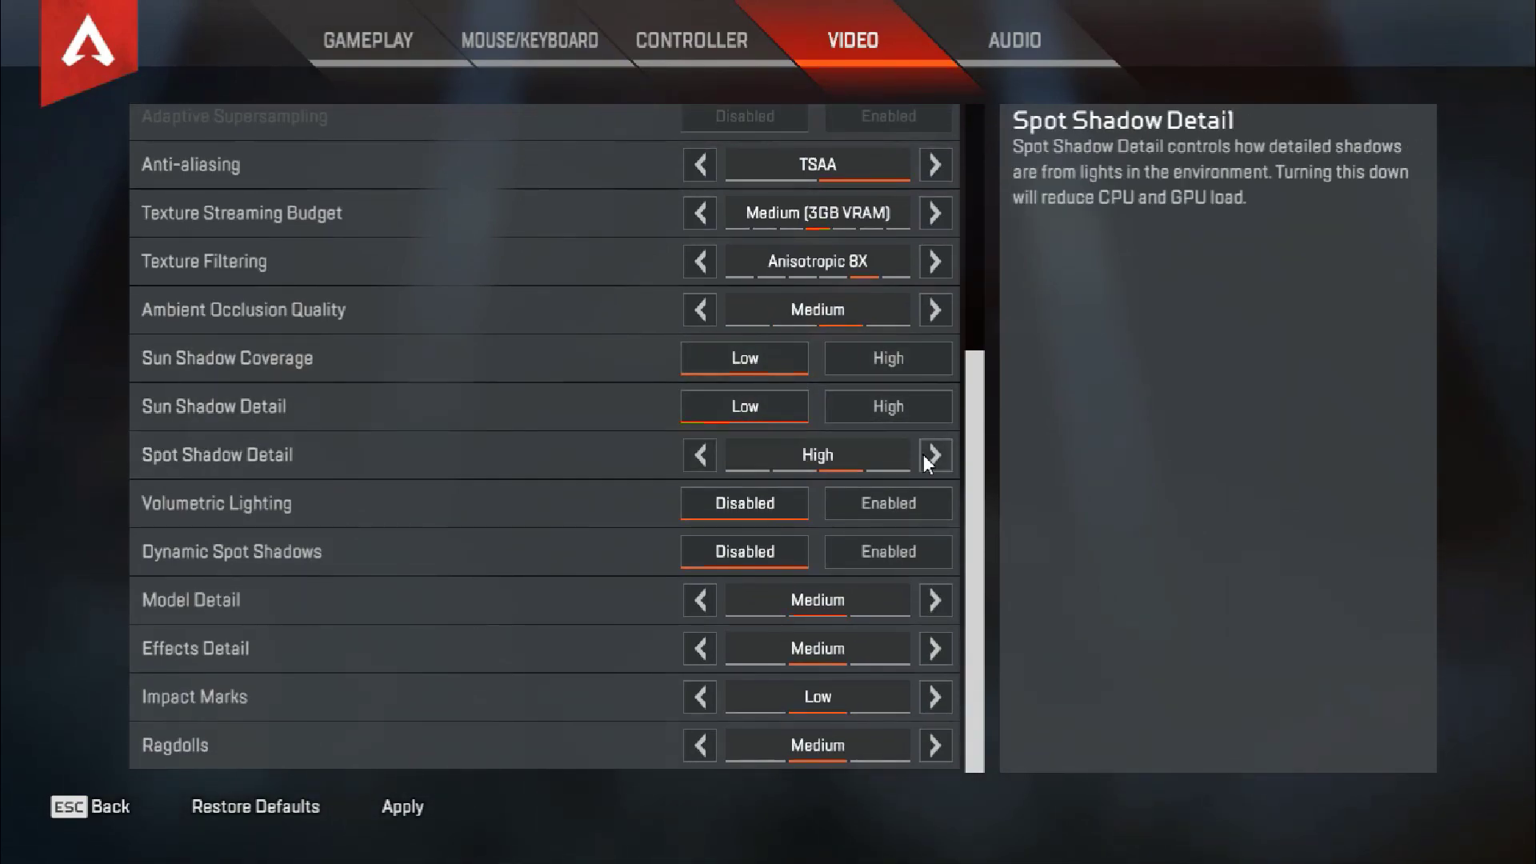
left_click(895, 558)
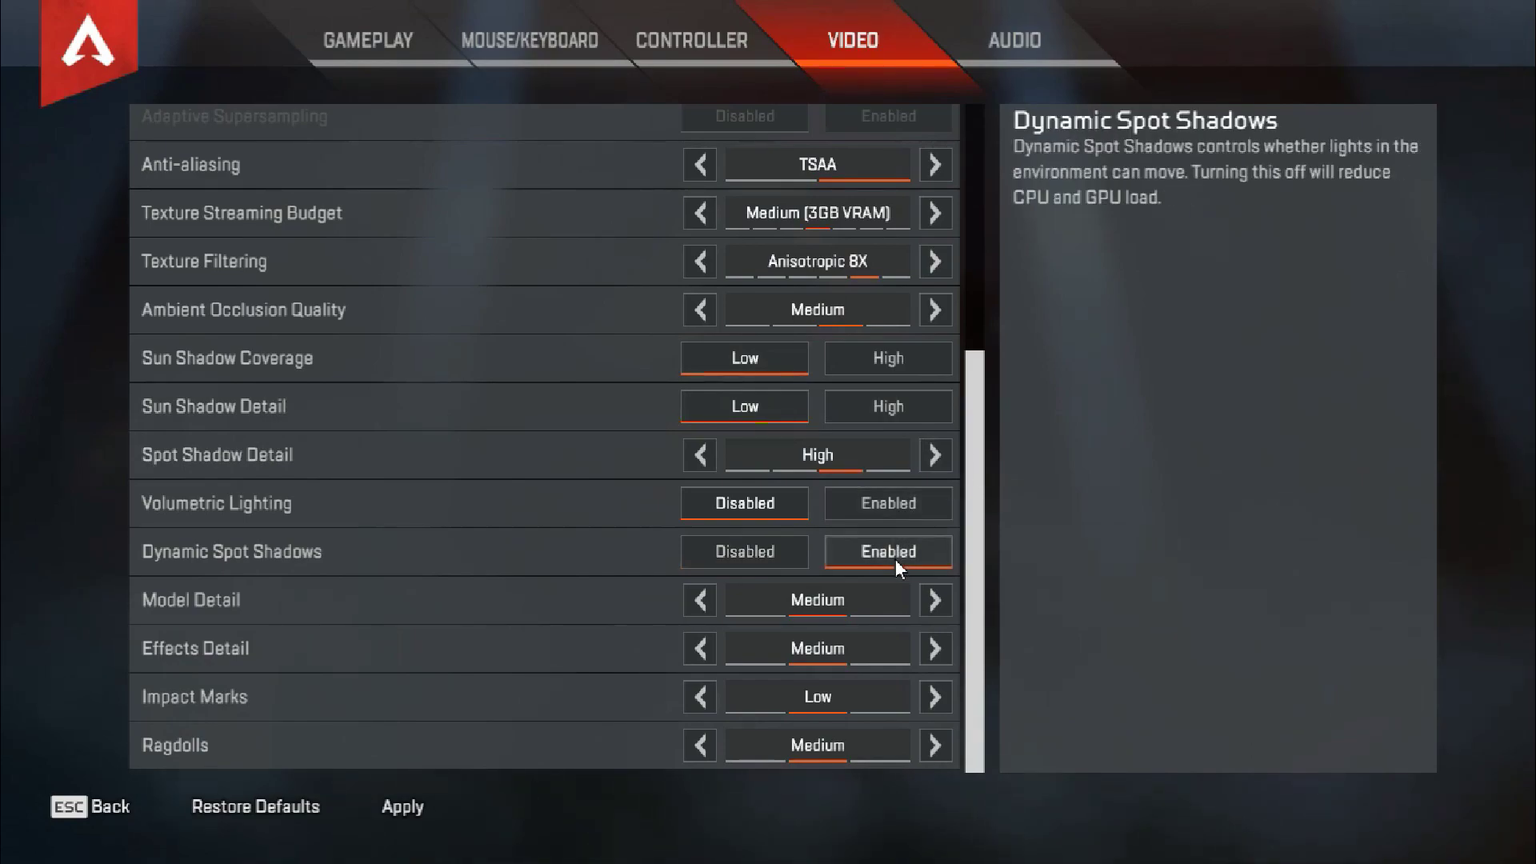
left_click(938, 606)
left_click(941, 654)
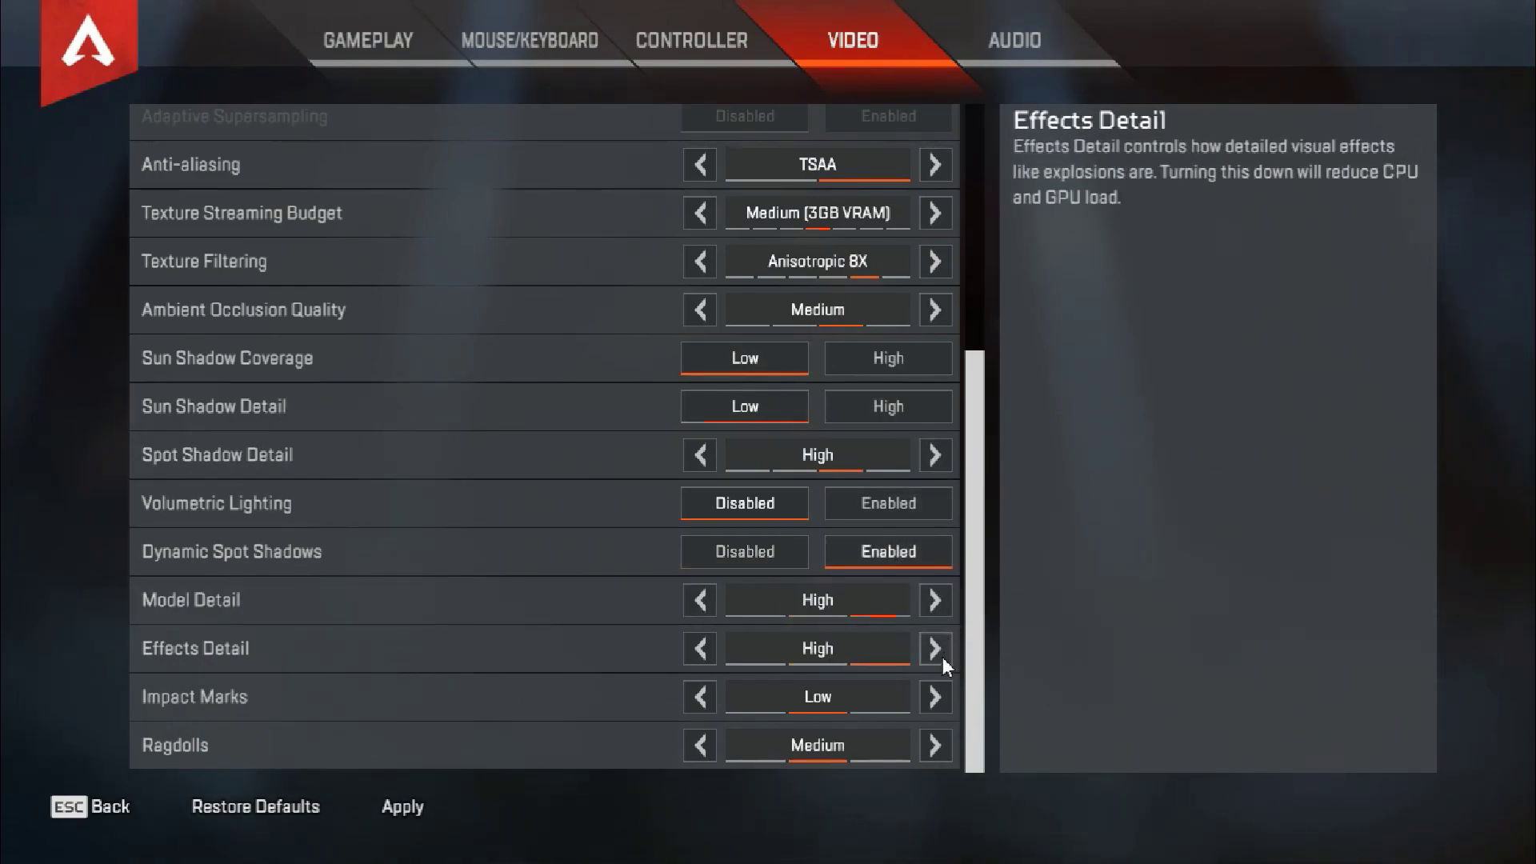
double_click(937, 697)
left_click(938, 742)
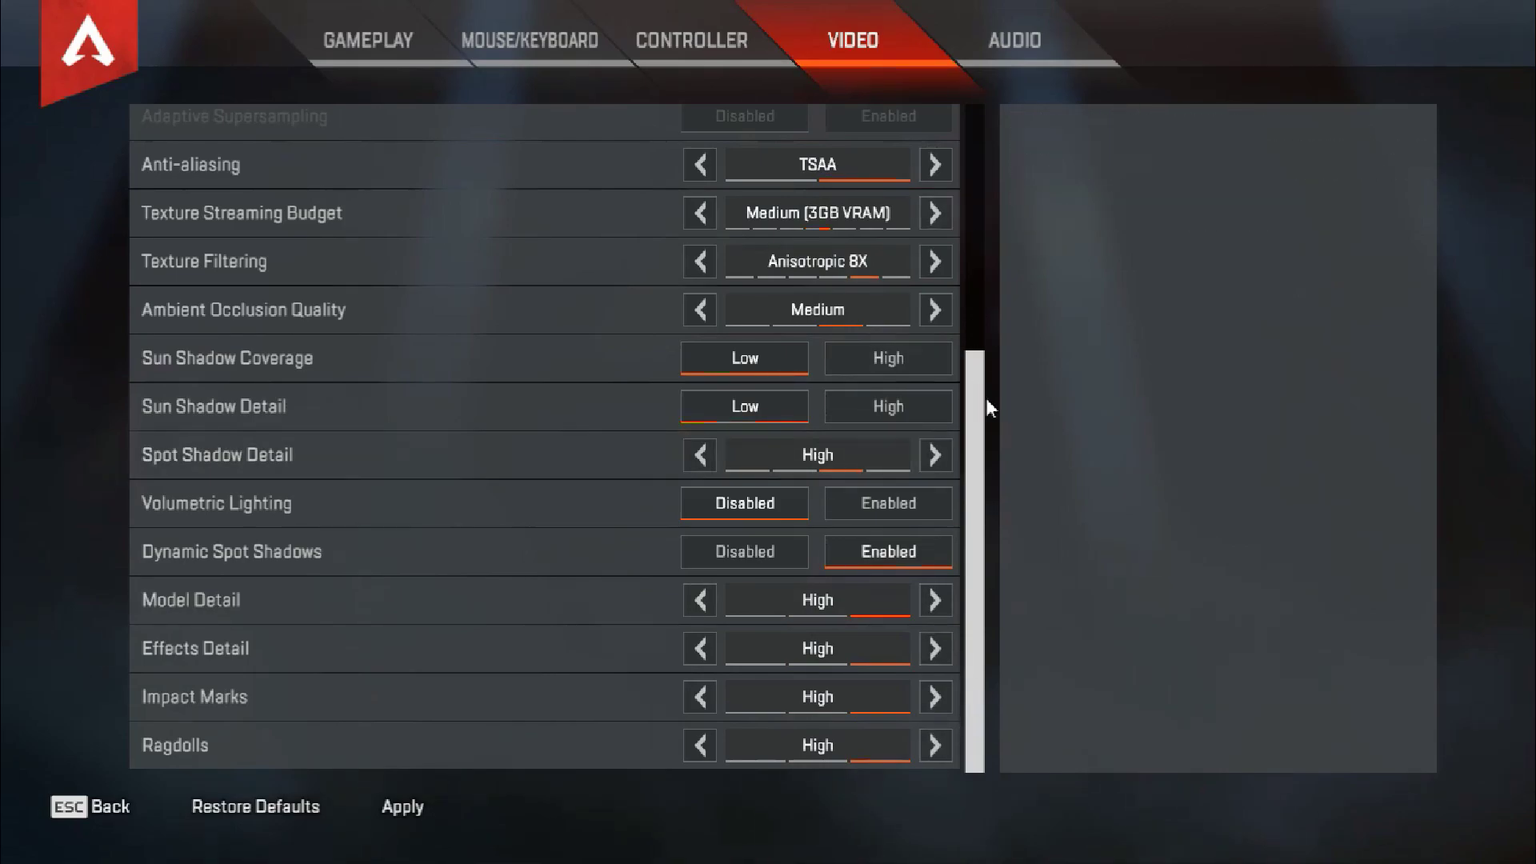
mouse_move(976, 377)
left_mouse_down()
mouse_move(997, 123)
mouse_move(983, 436)
mouse_move(1003, 240)
mouse_move(1036, 156)
mouse_move(1004, 440)
mouse_move(1016, 184)
mouse_move(997, 424)
mouse_move(987, 223)
left_mouse_up()
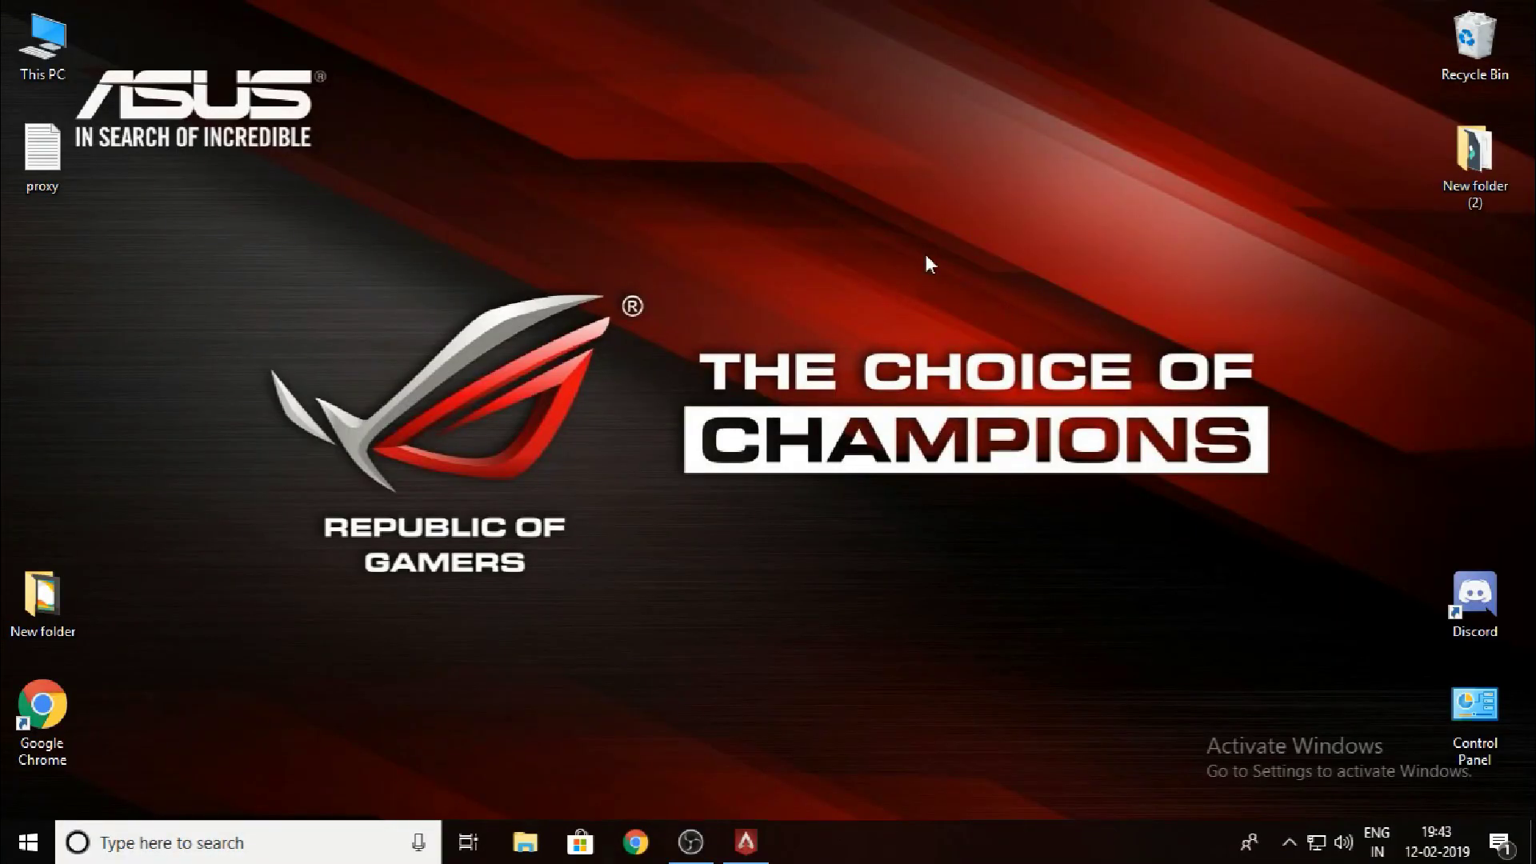
Launch the NVIDIA Control Panel from the desktop's right-click menu.
right_click(641, 101)
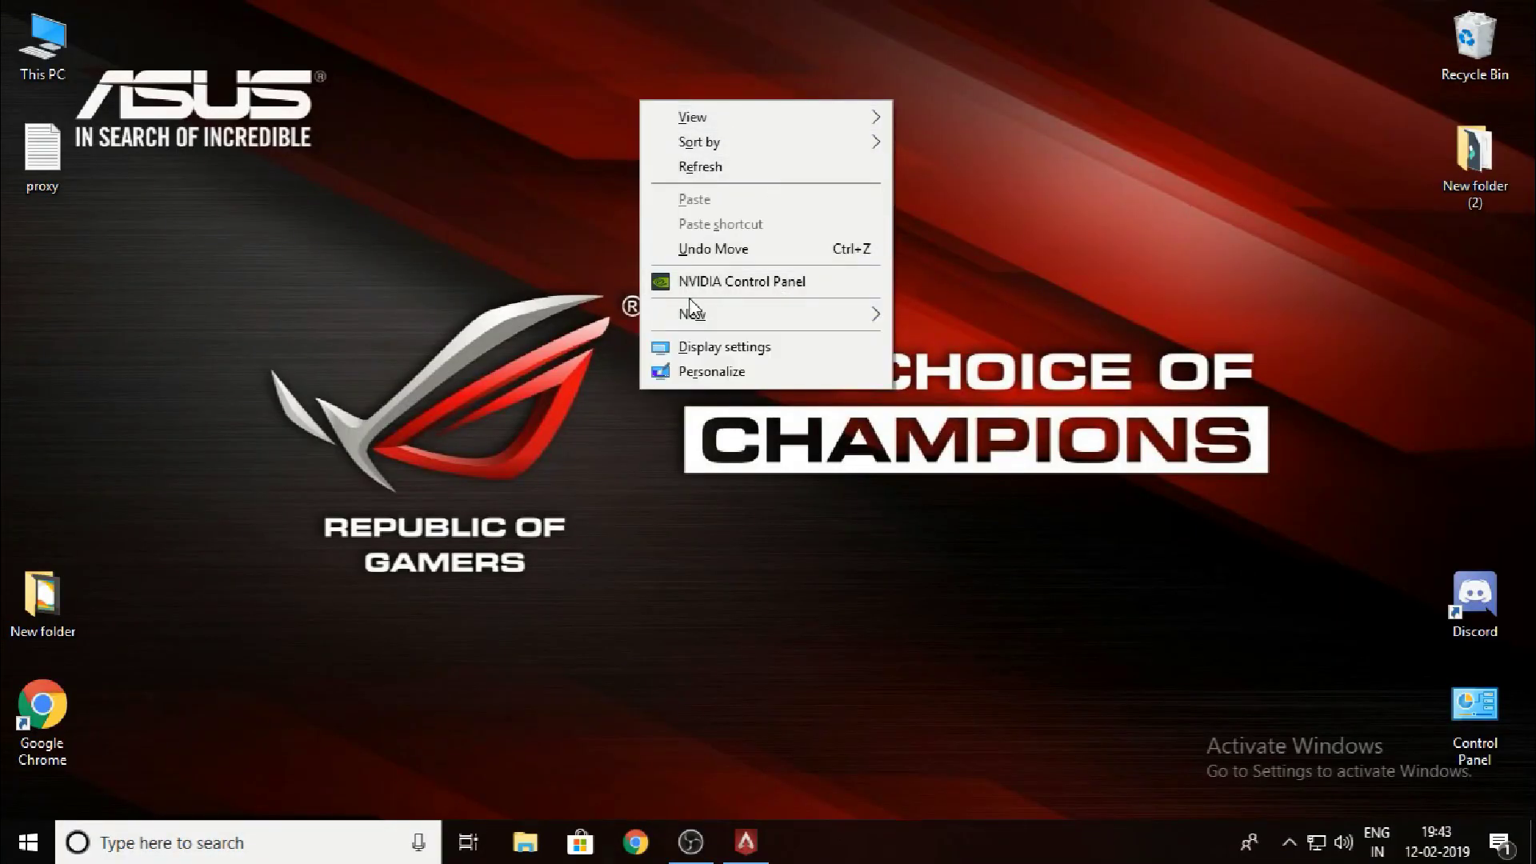
left_click(779, 293)
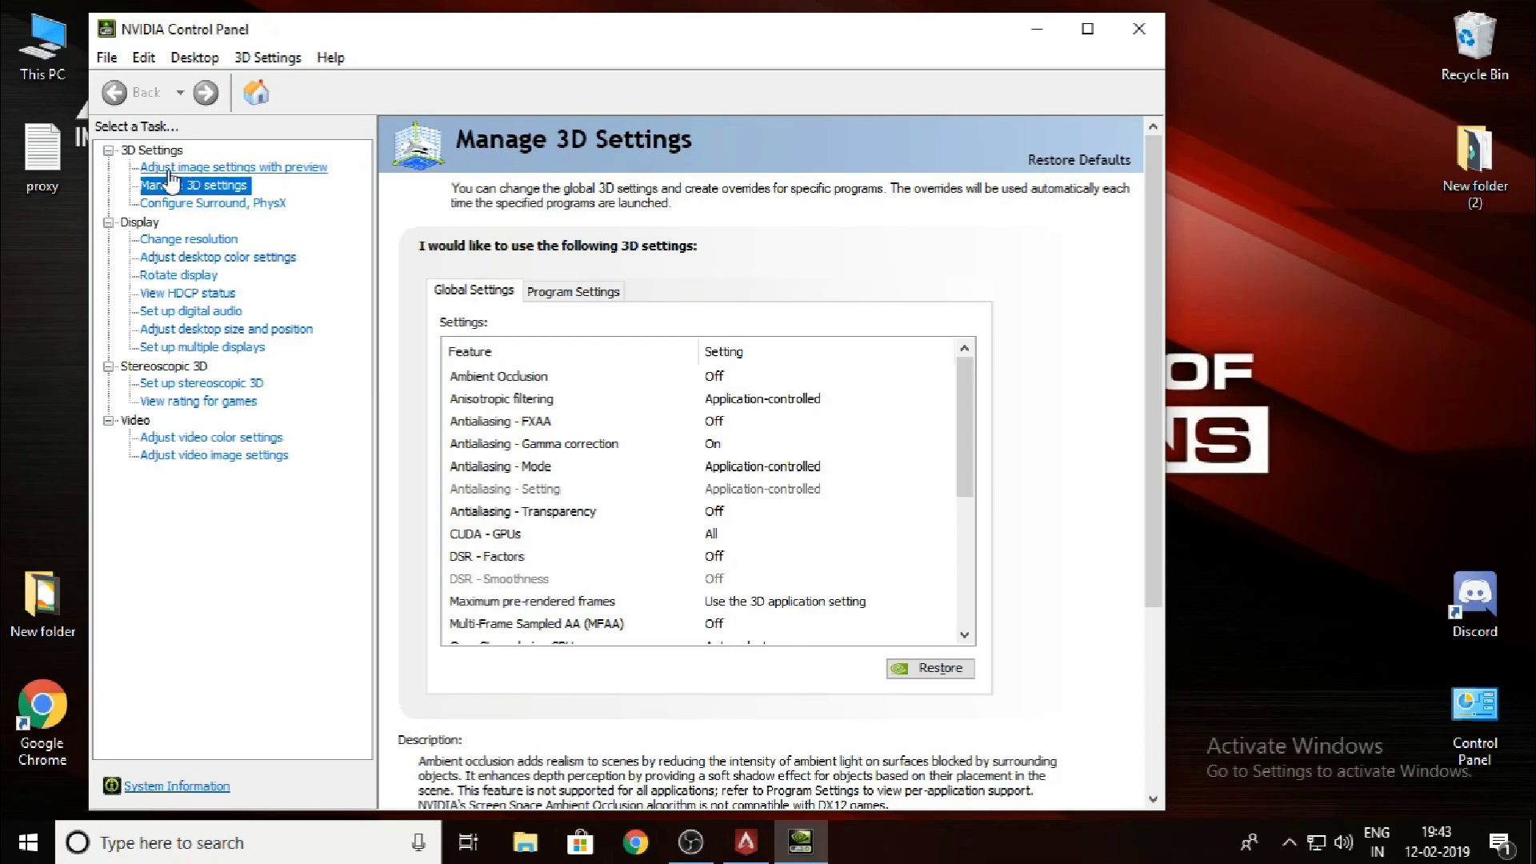
Set the image settings preview to 'Use my preference emphasizing' Quality and apply it.
left_click(264, 169)
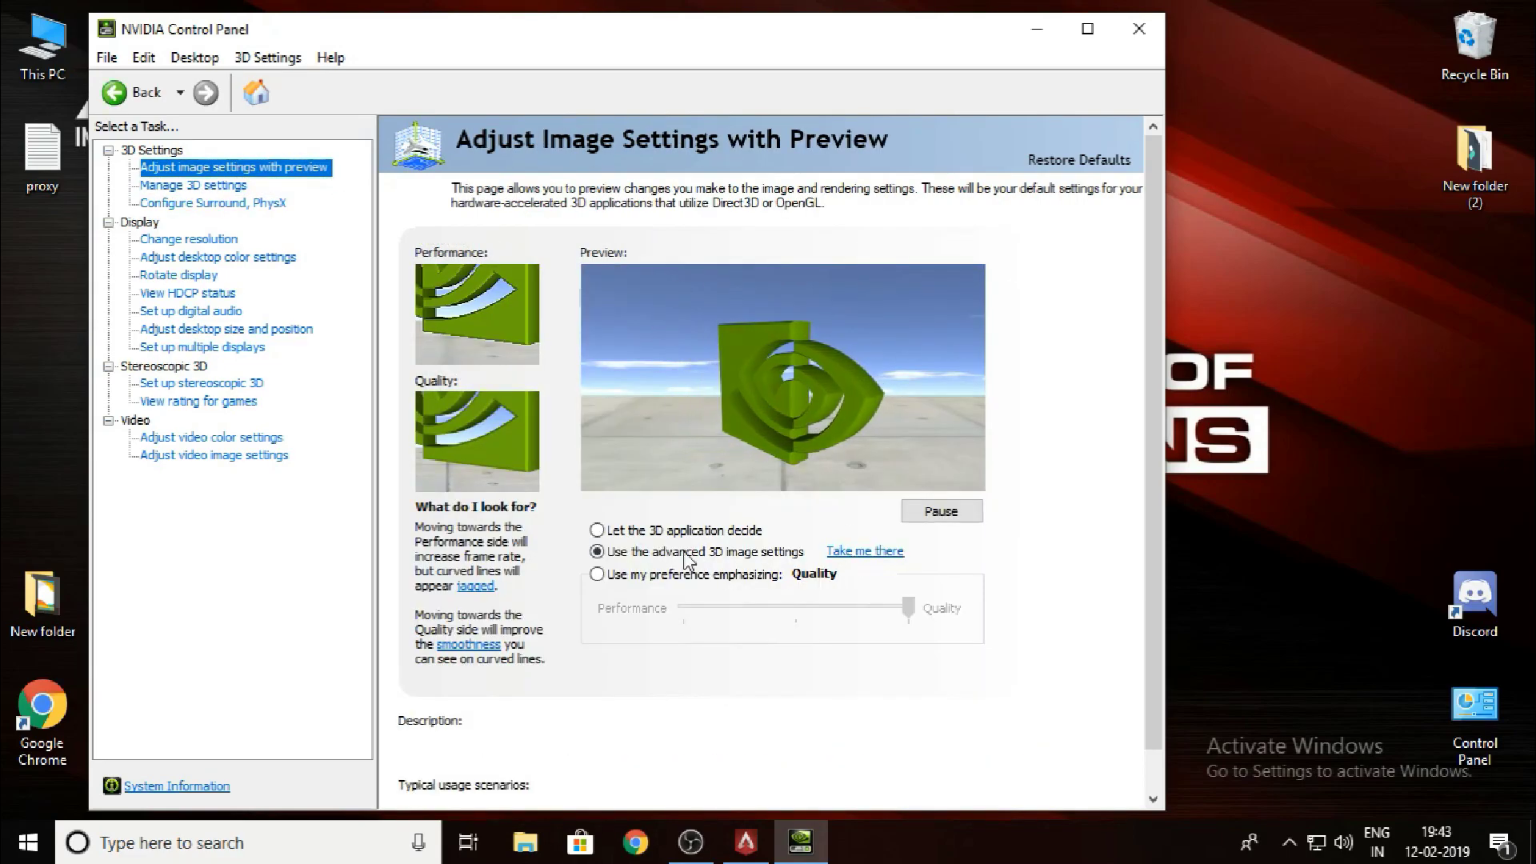
left_click(704, 575)
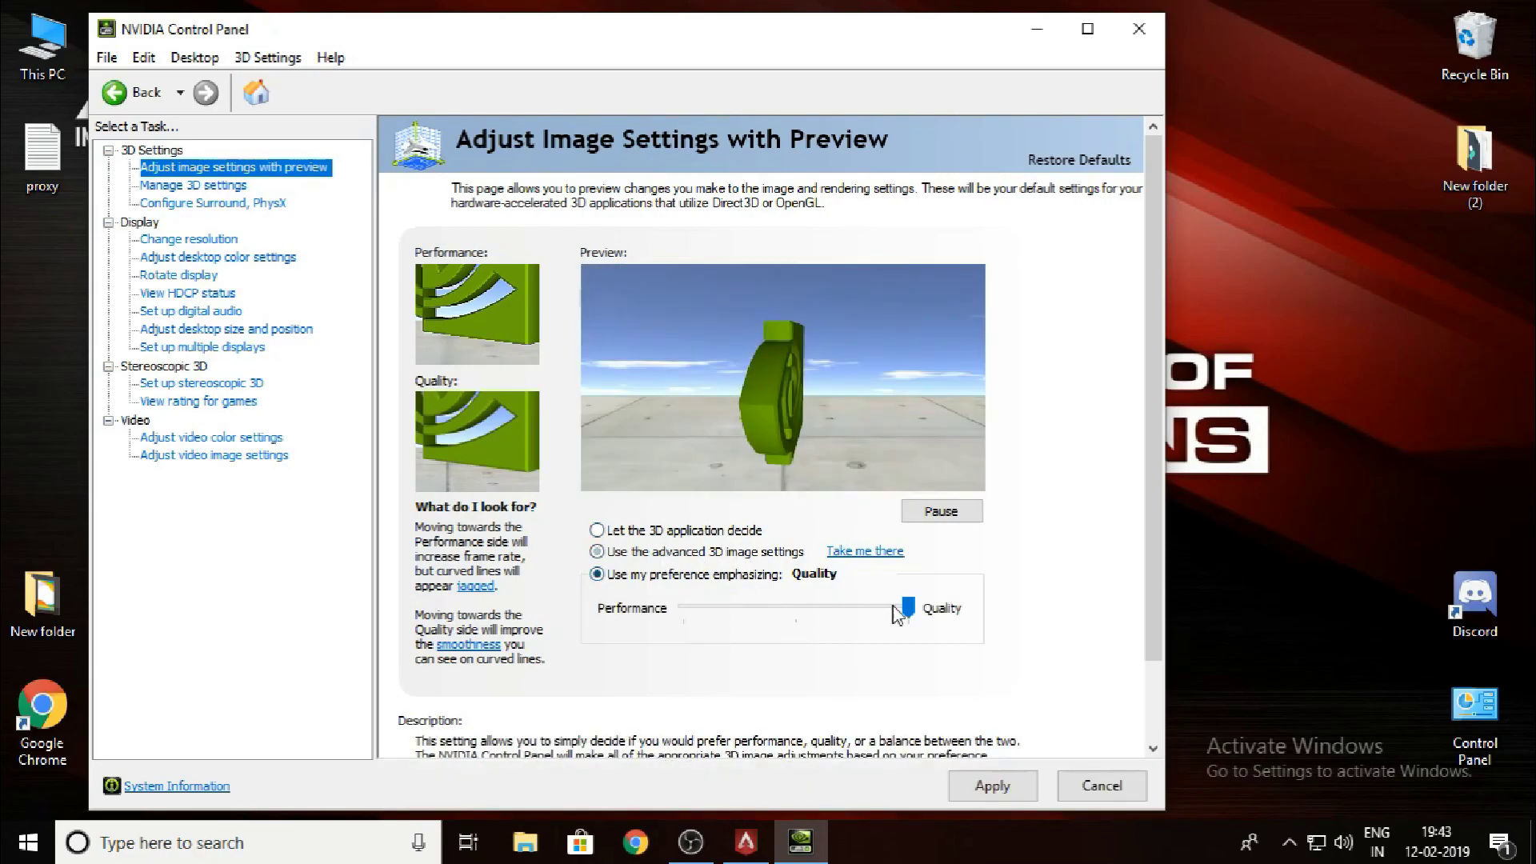
left_click_drag(908, 608, 684, 608)
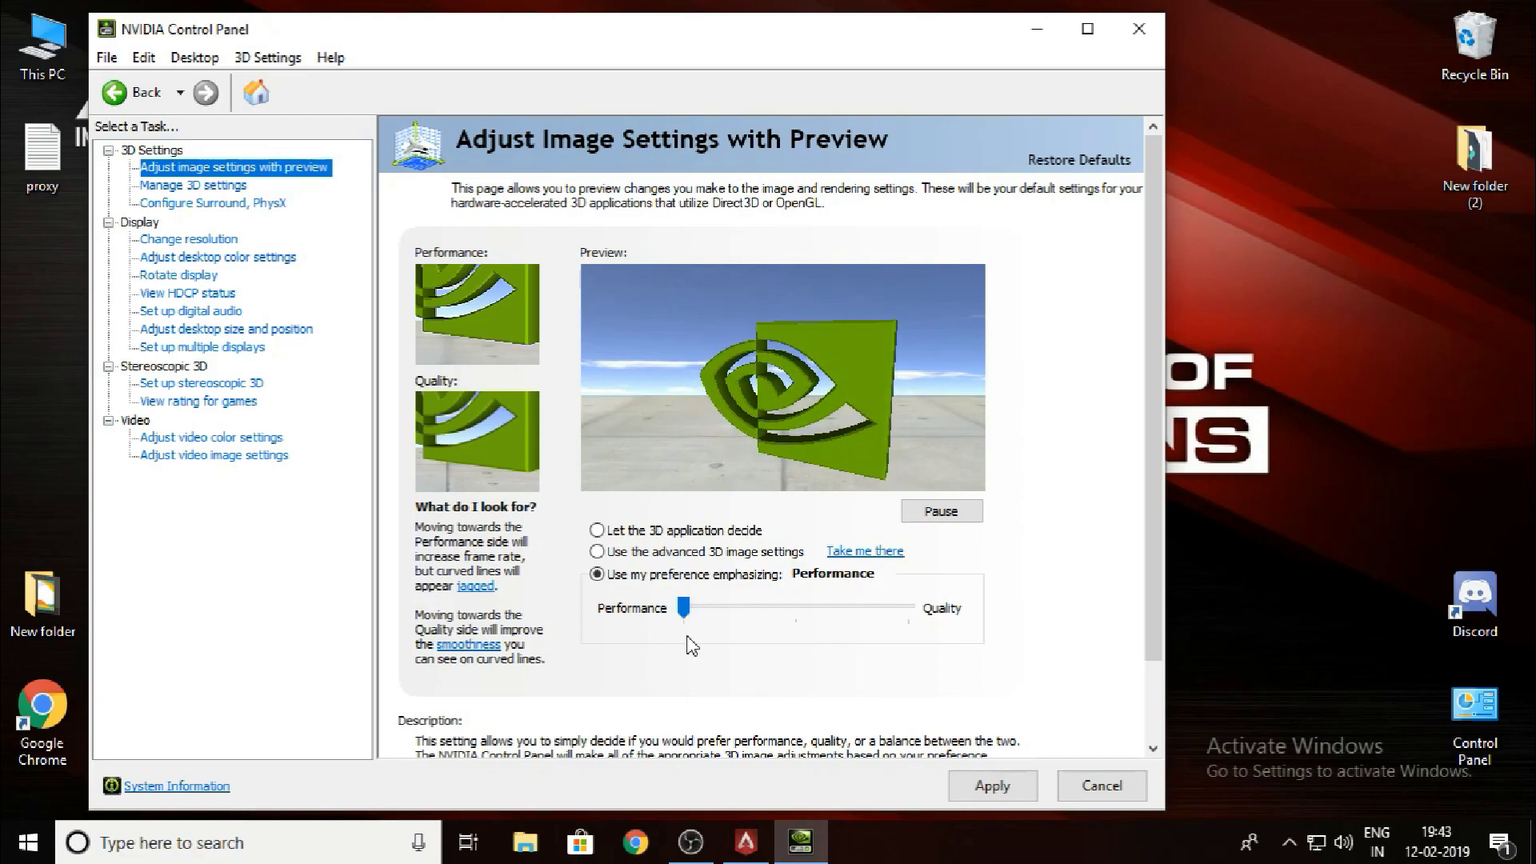
left_click_drag(723, 624, 909, 612)
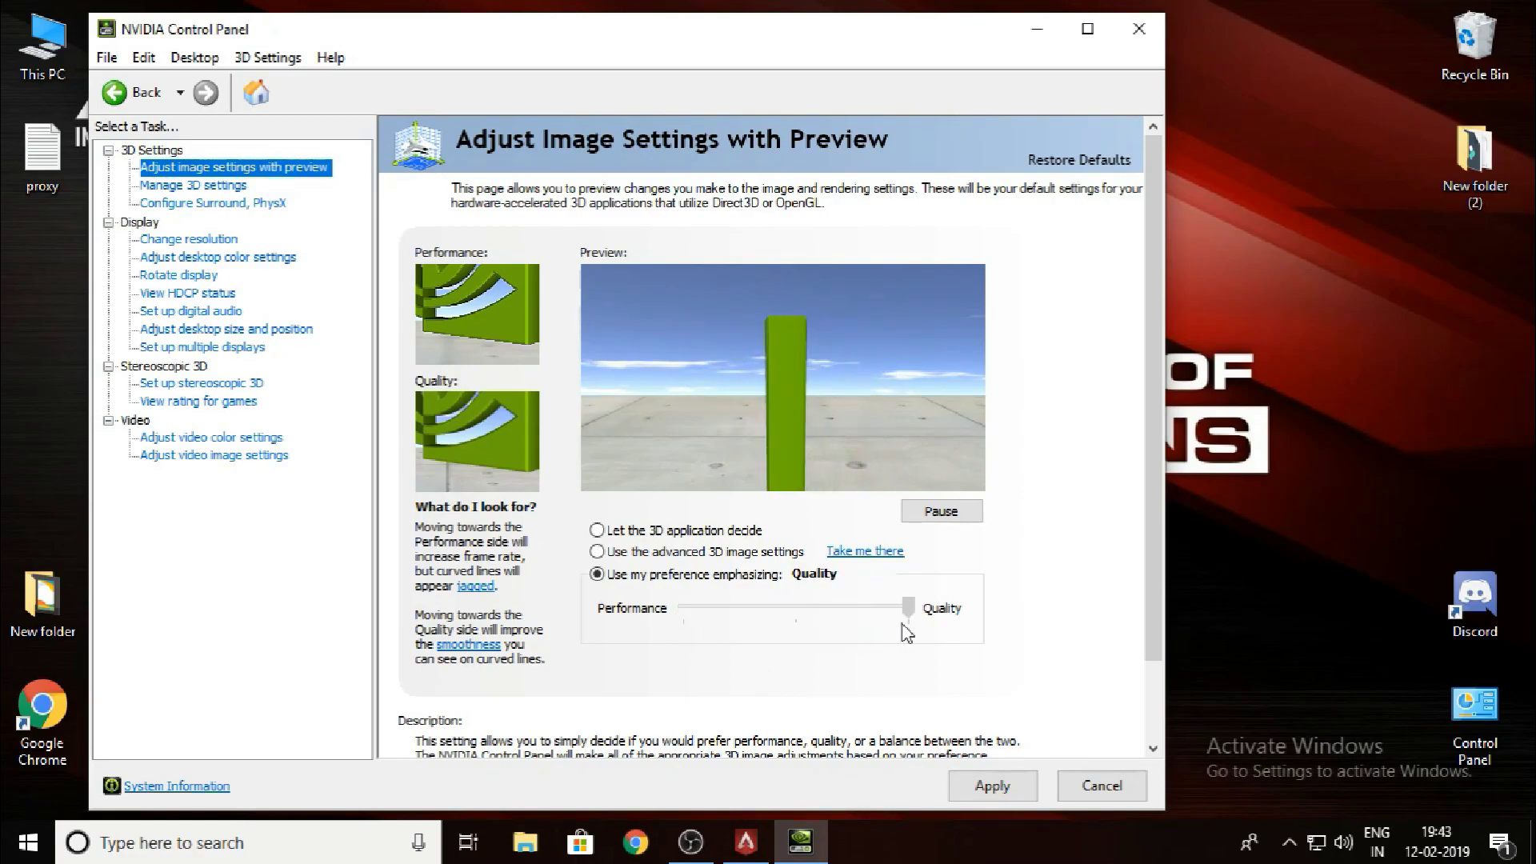
left_click(1000, 788)
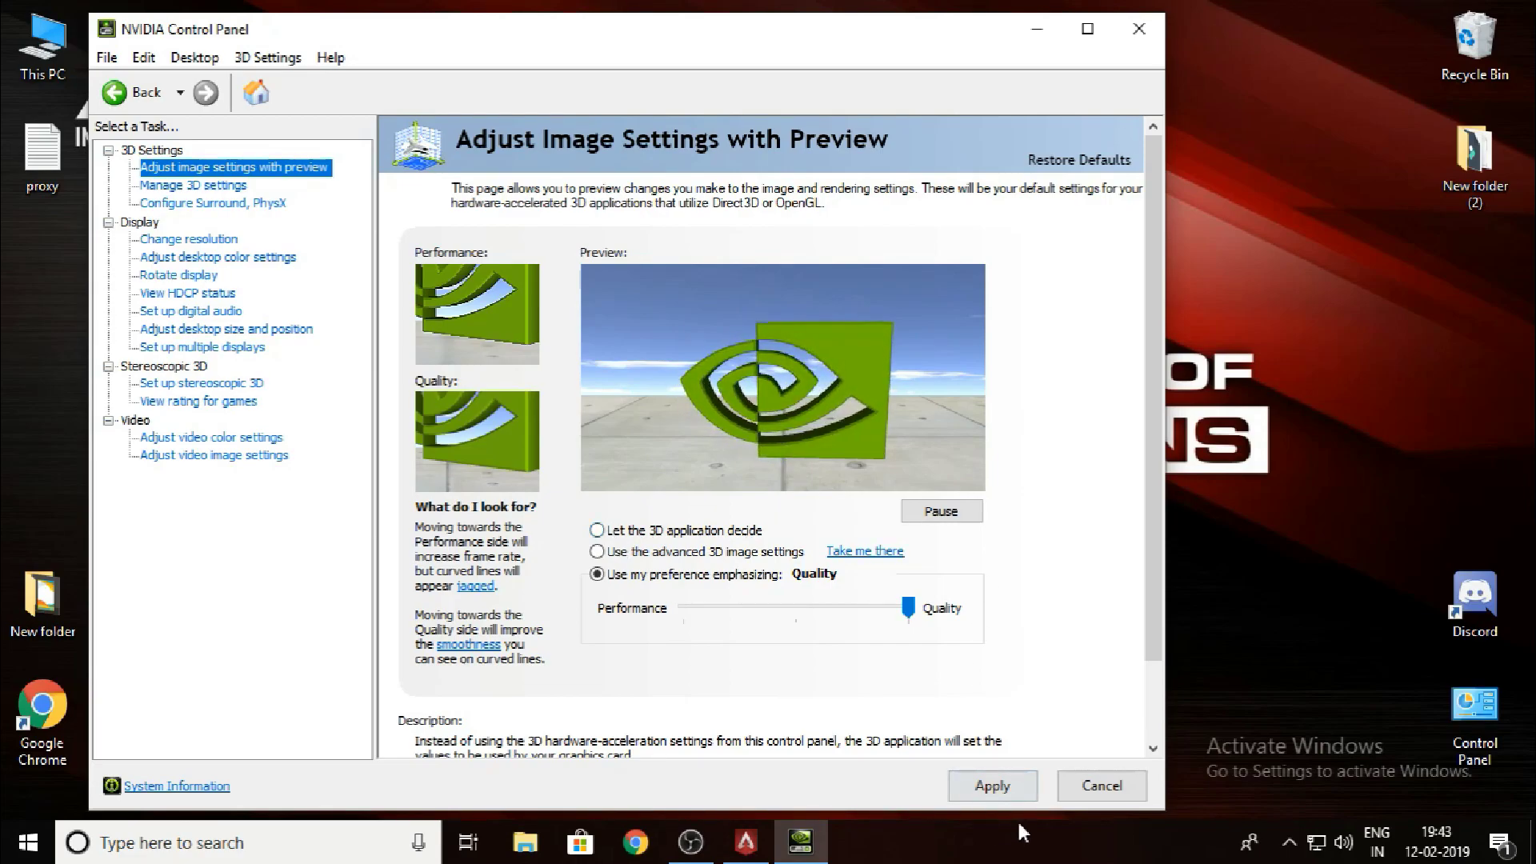
left_click(1101, 785)
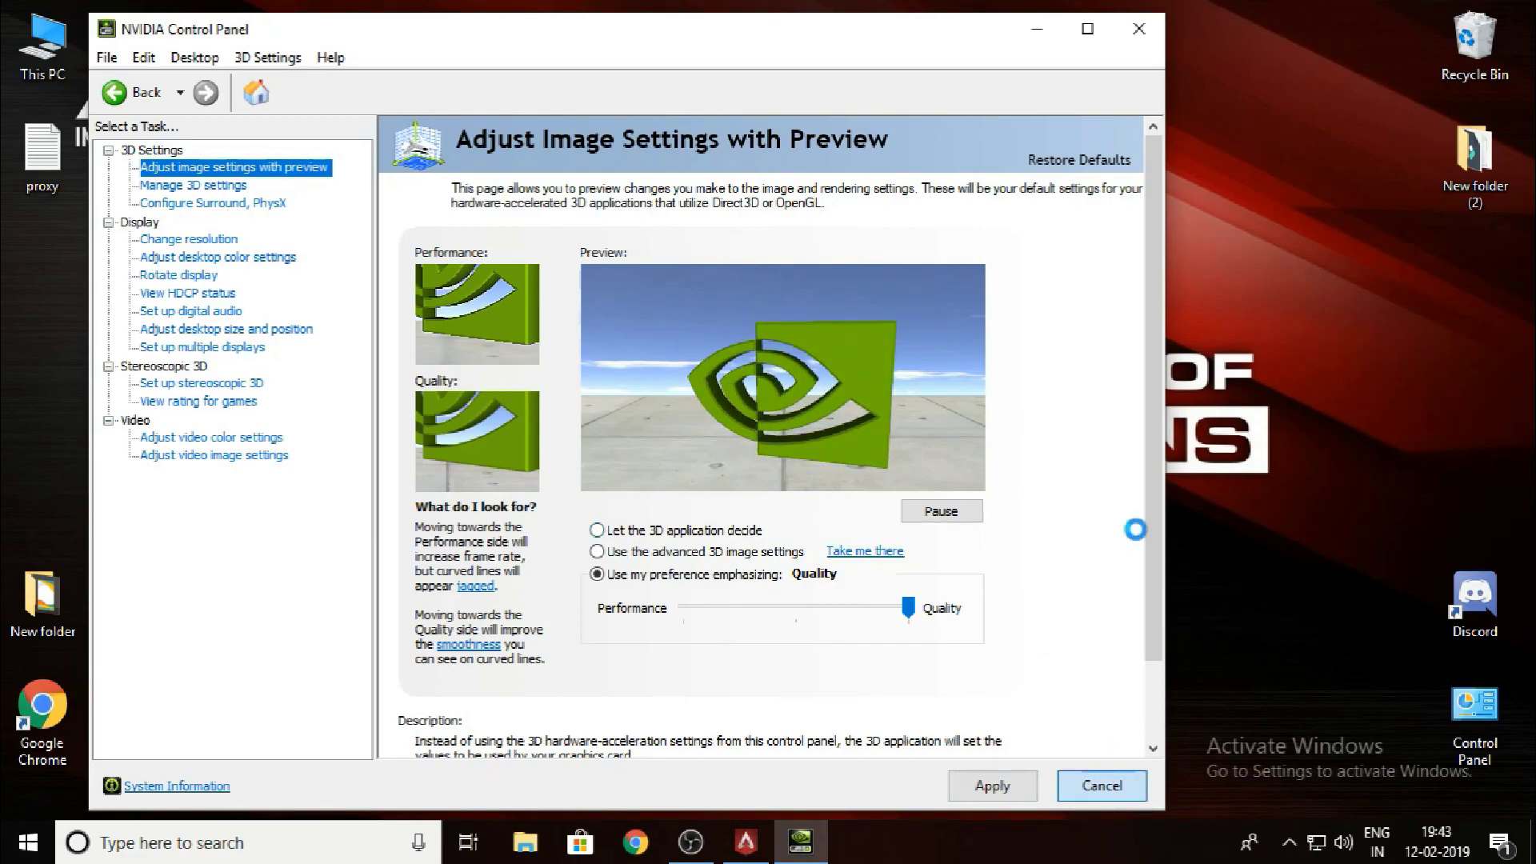
Close the NVIDIA Control Panel and refresh the desktop twice.
left_click(1140, 28)
right_click(872, 106)
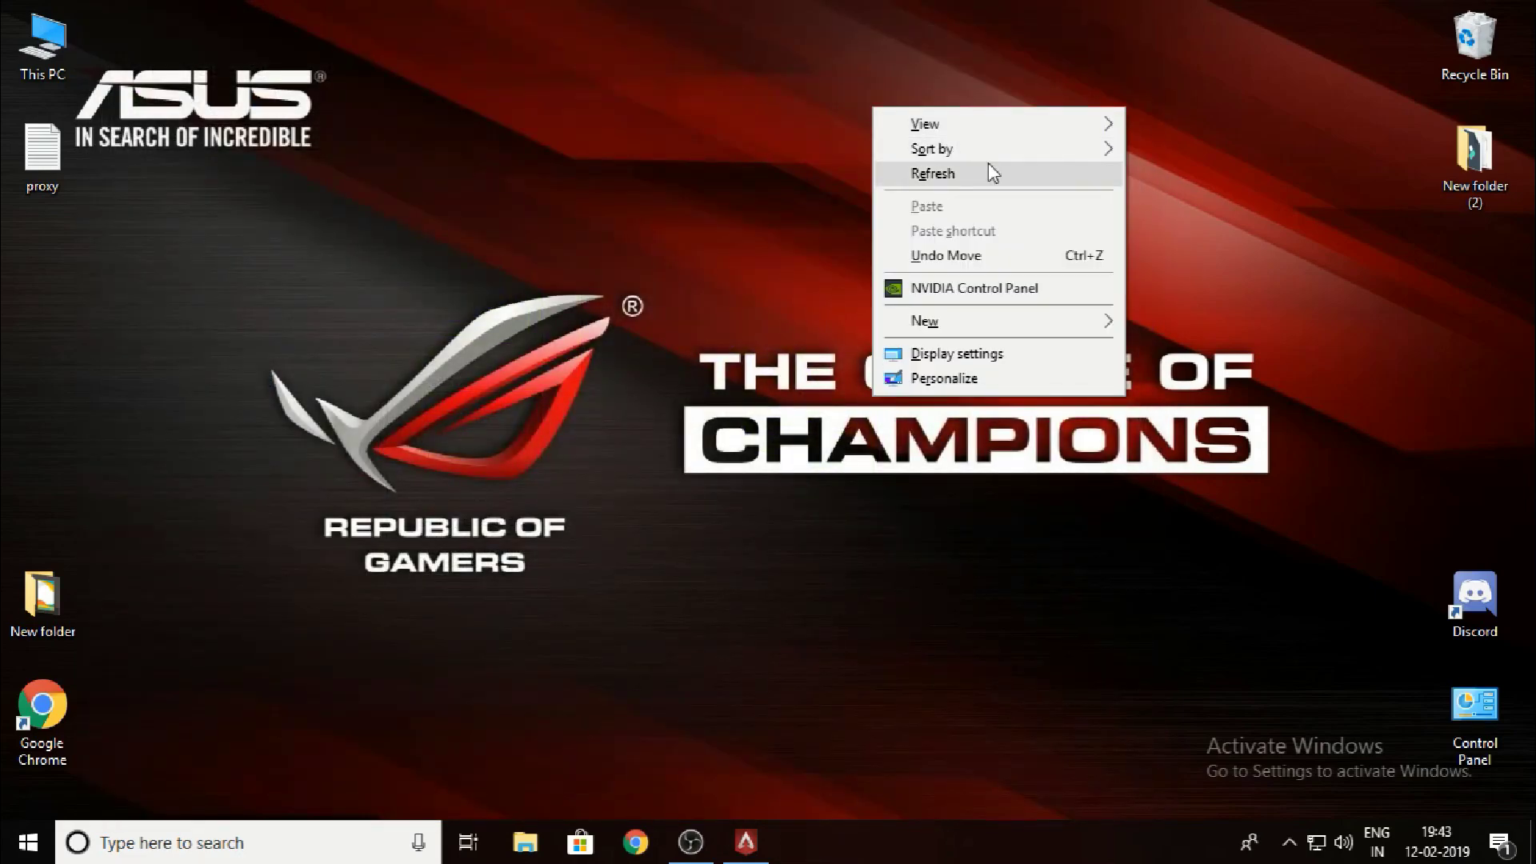
left_click(987, 162)
right_click(752, 36)
left_click(827, 96)
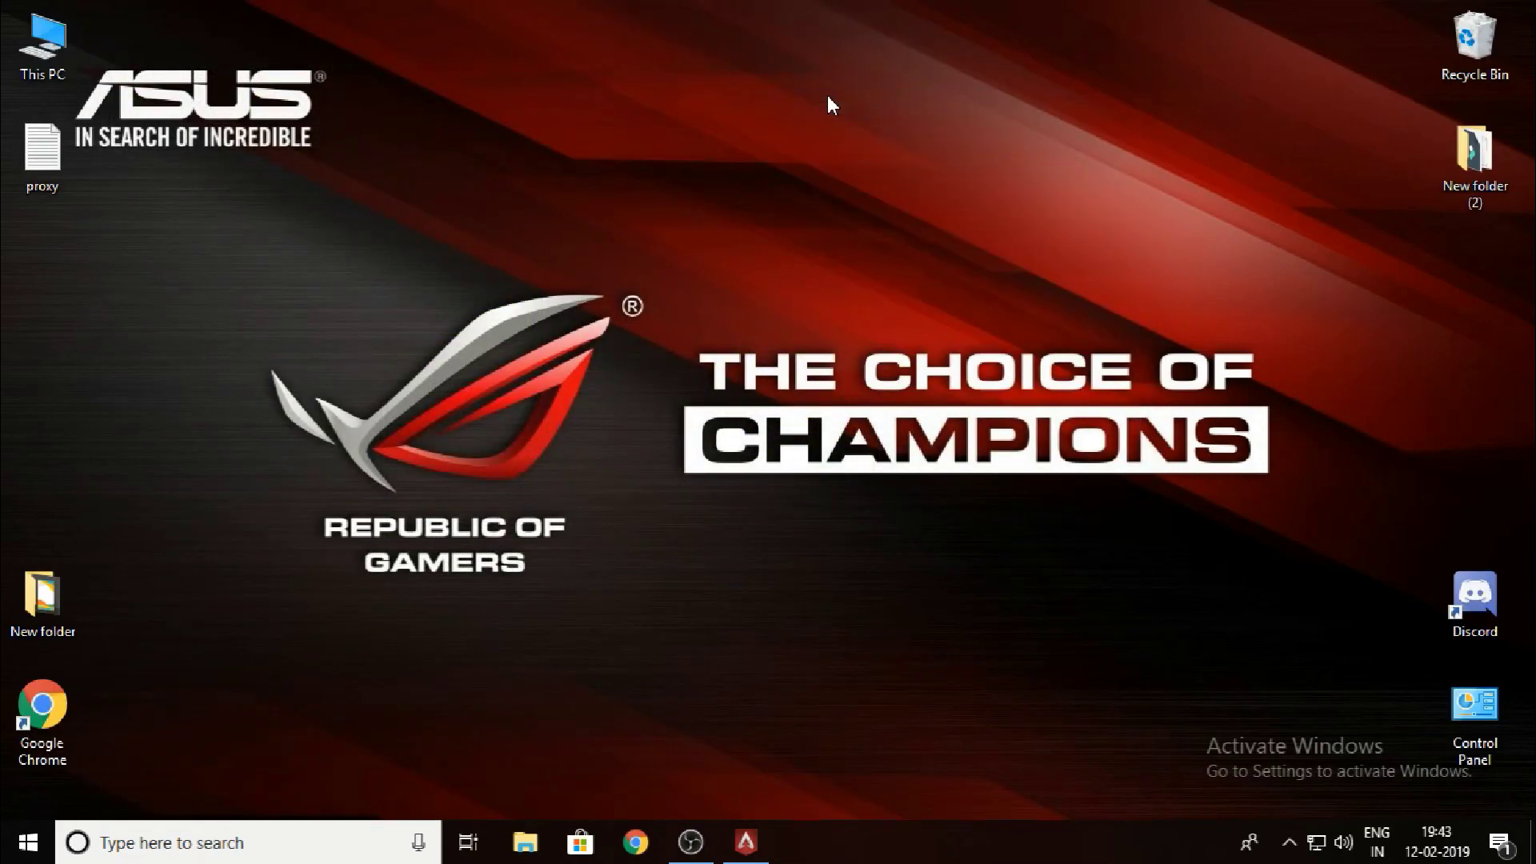
Search Windows for 'power option' and open the Edit power plan result.
key("super")
type("power")
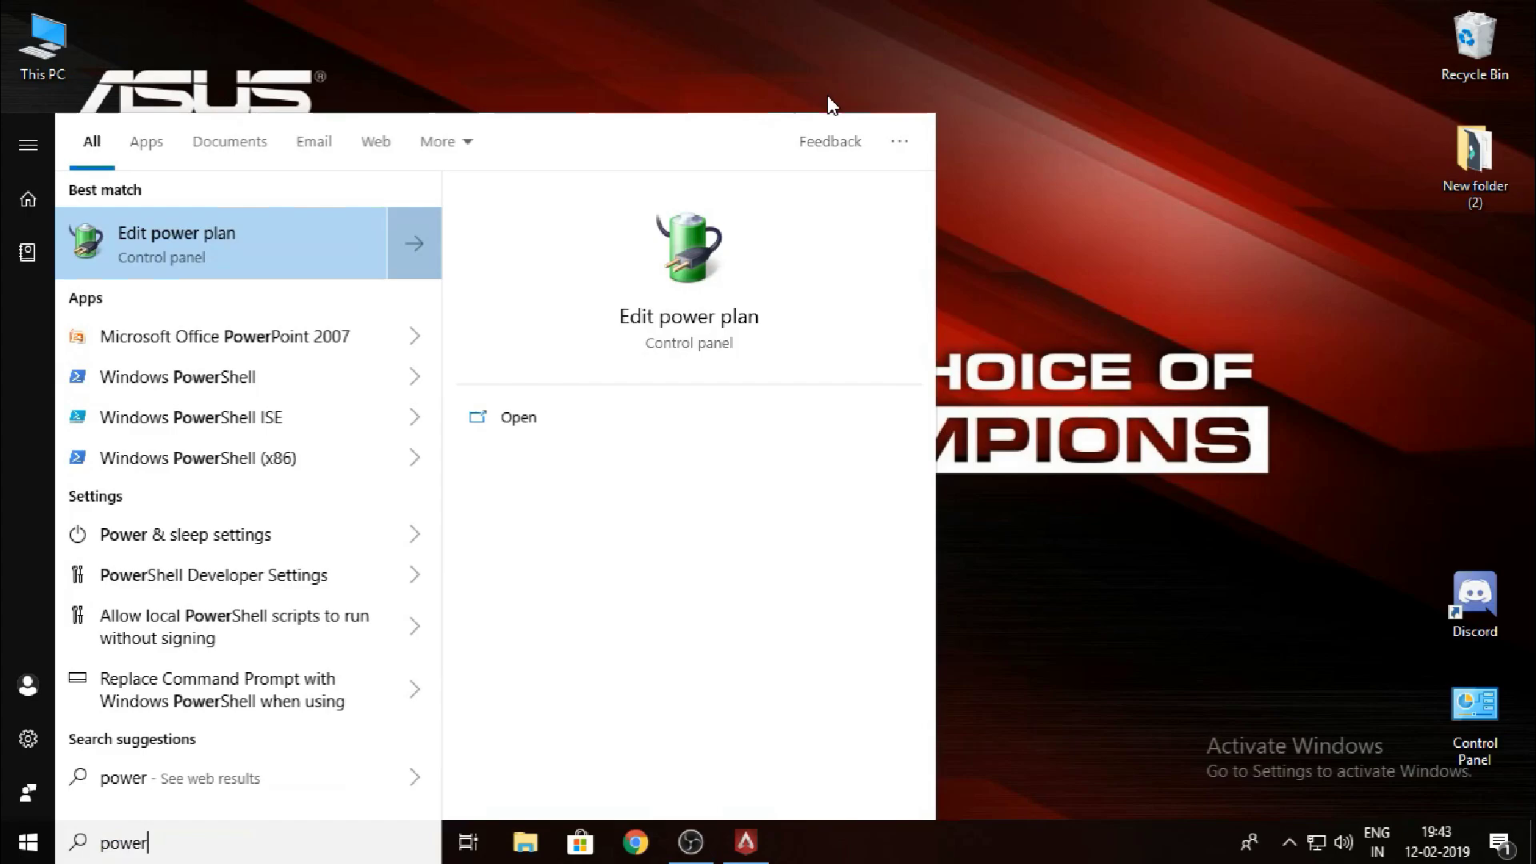
type(" options")
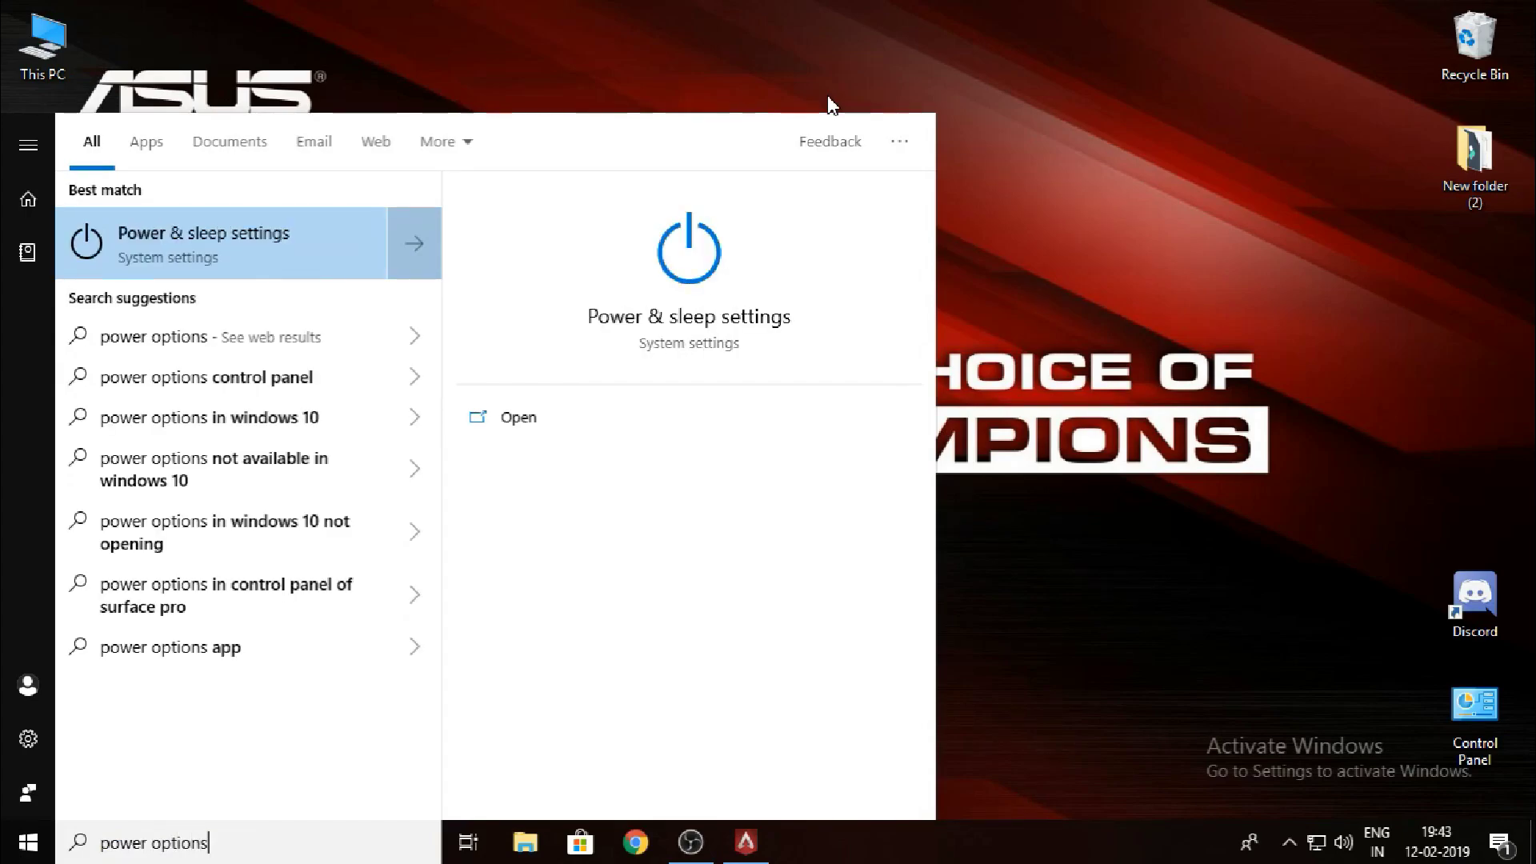
key("BackSpace")
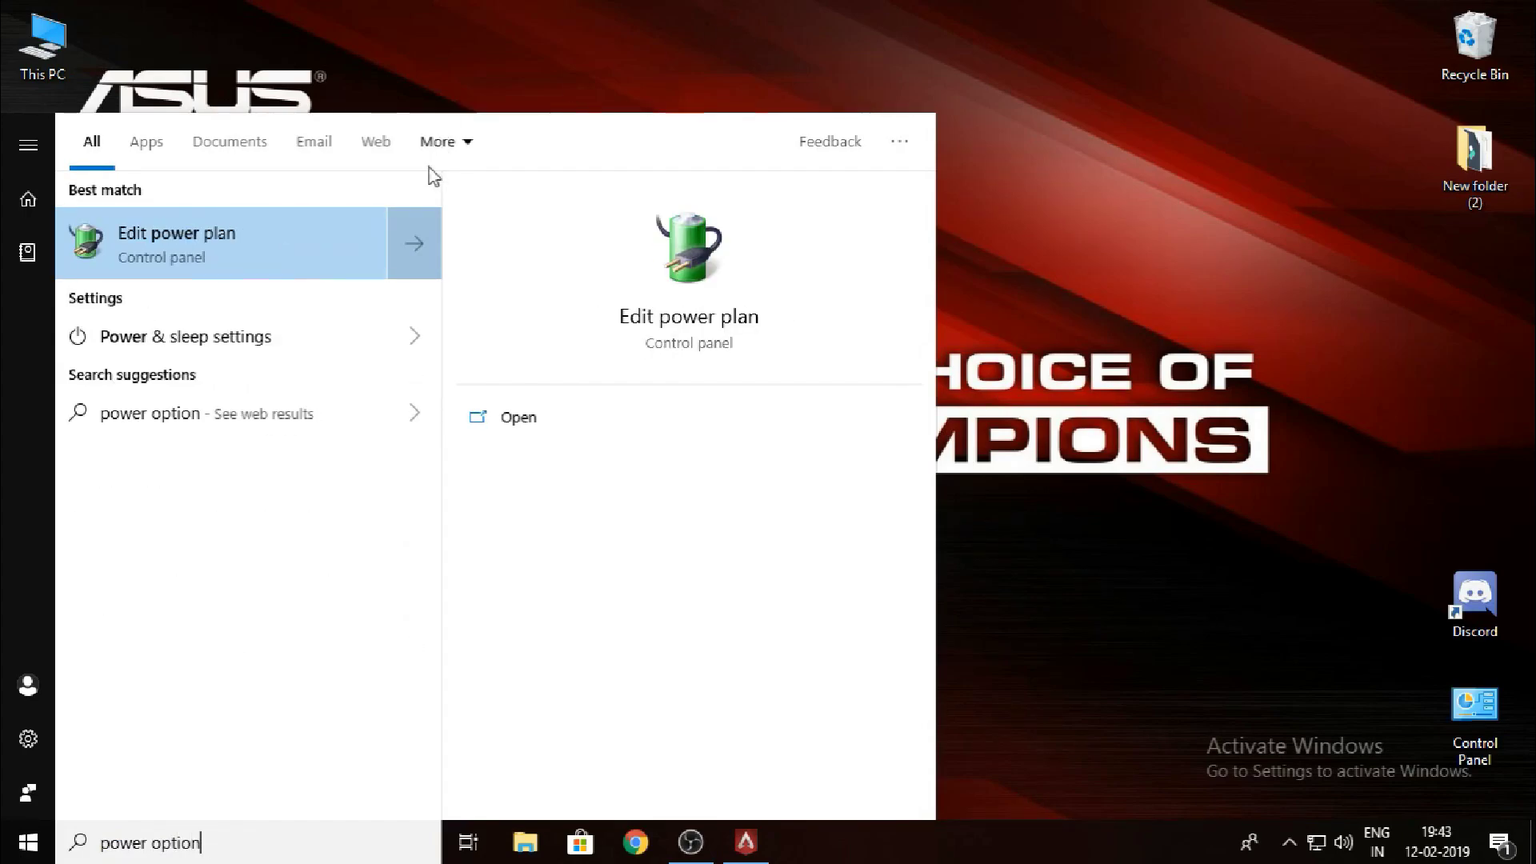
left_click(353, 250)
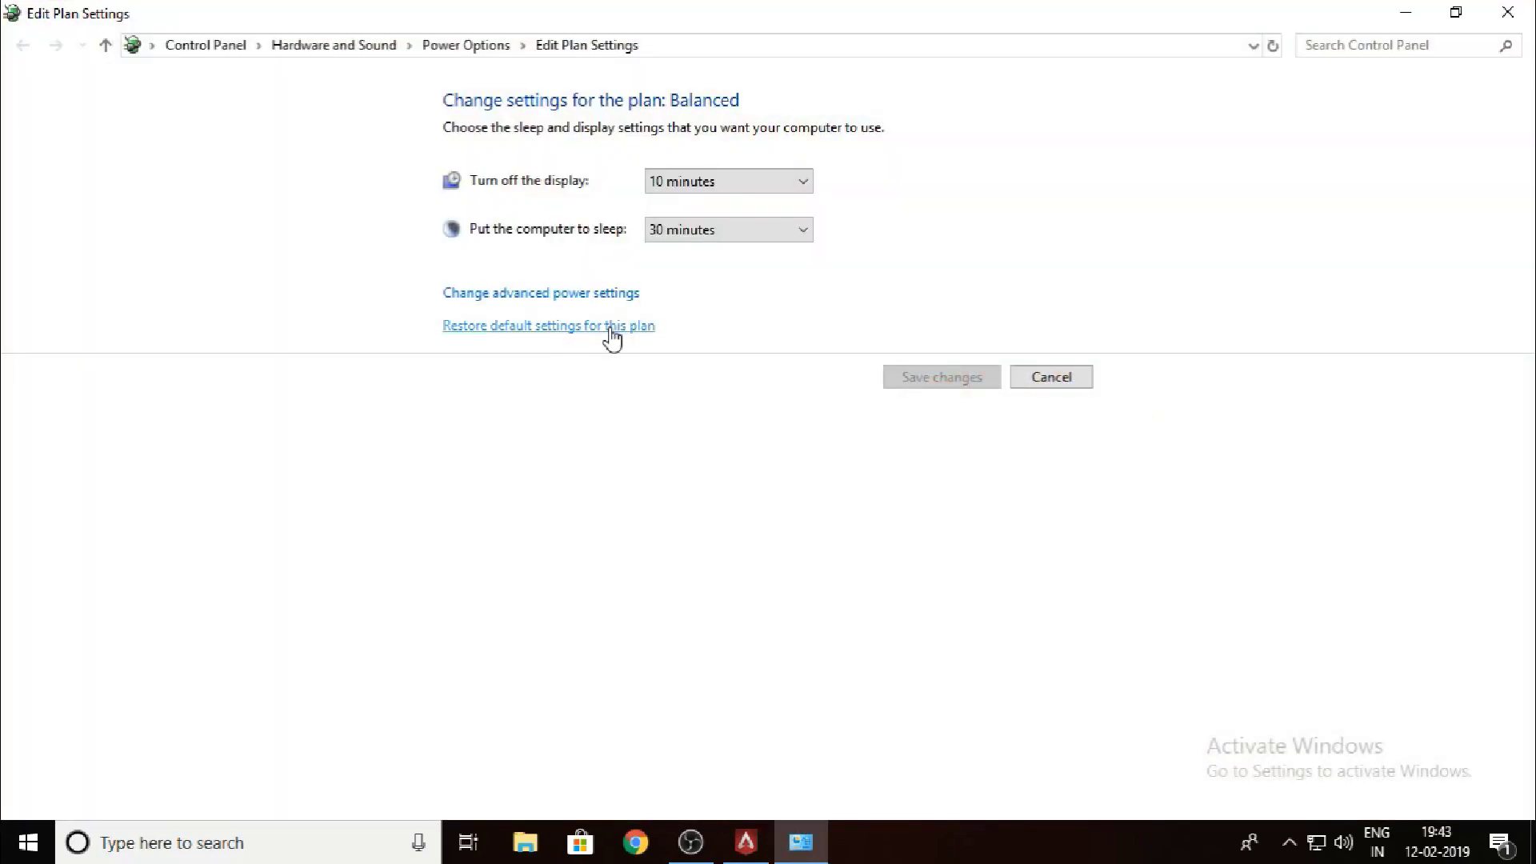
Decline restoring the plan defaults and open the Balanced plan's advanced power settings.
left_click(613, 327)
left_click(905, 453)
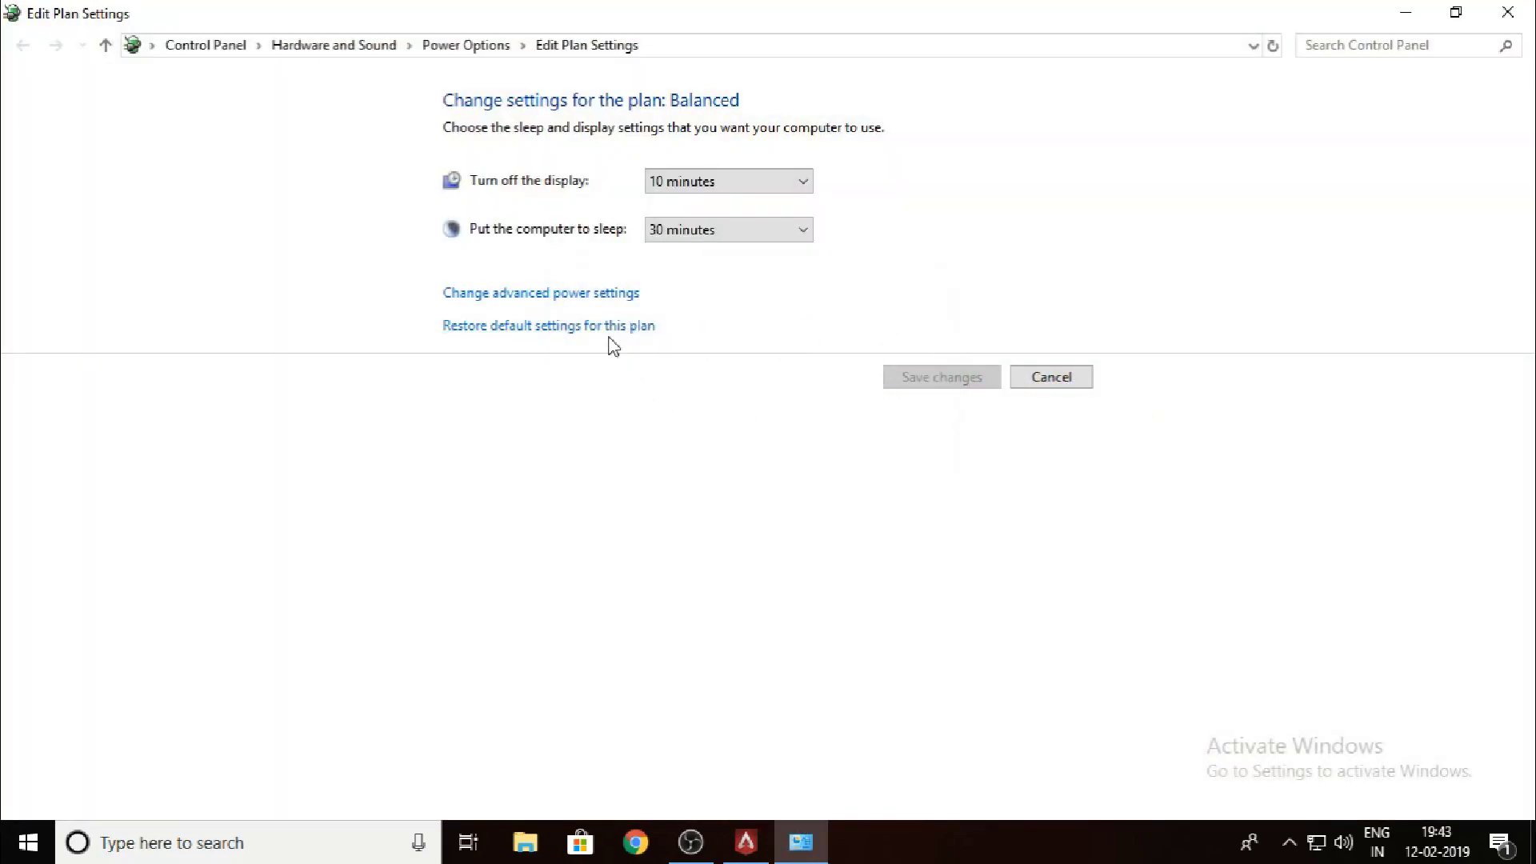
left_click(604, 295)
Set Processor power management's Minimum processor state to 100%.
scroll(456, 393, "down", 1)
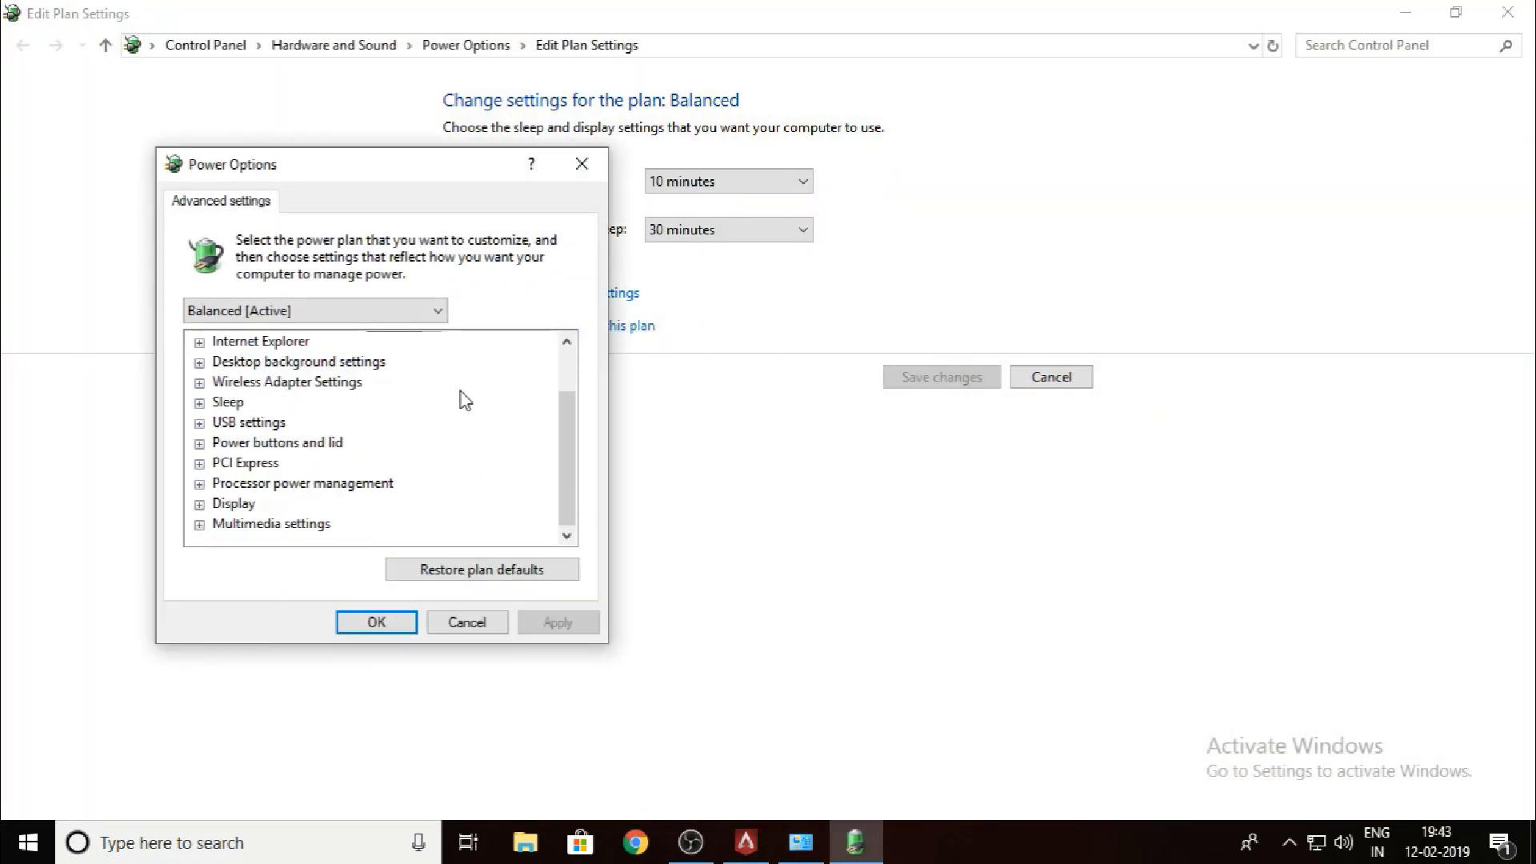
double_click(315, 488)
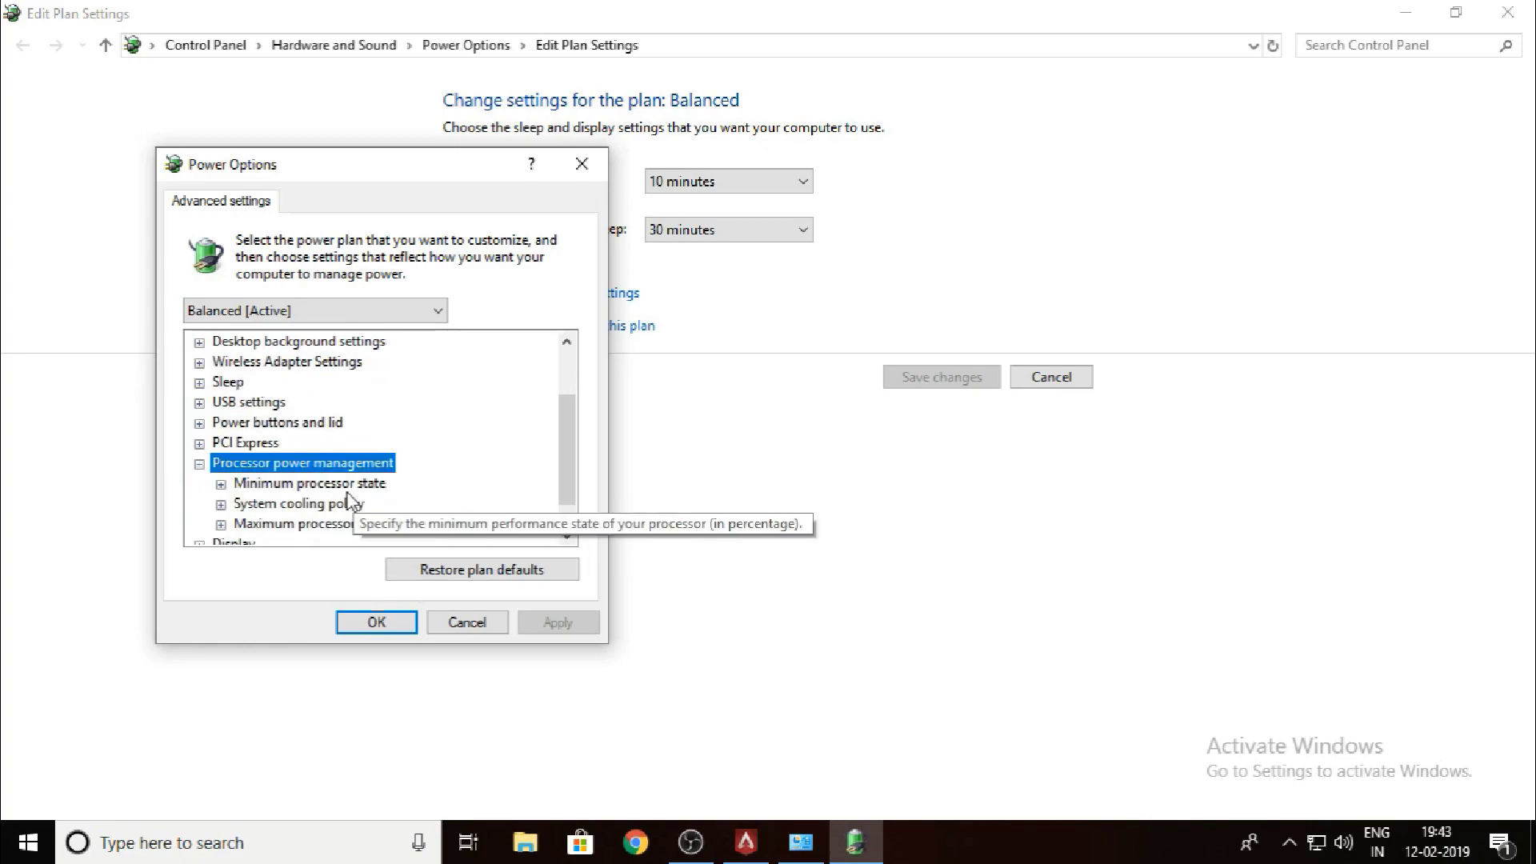
double_click(336, 485)
left_click(309, 505)
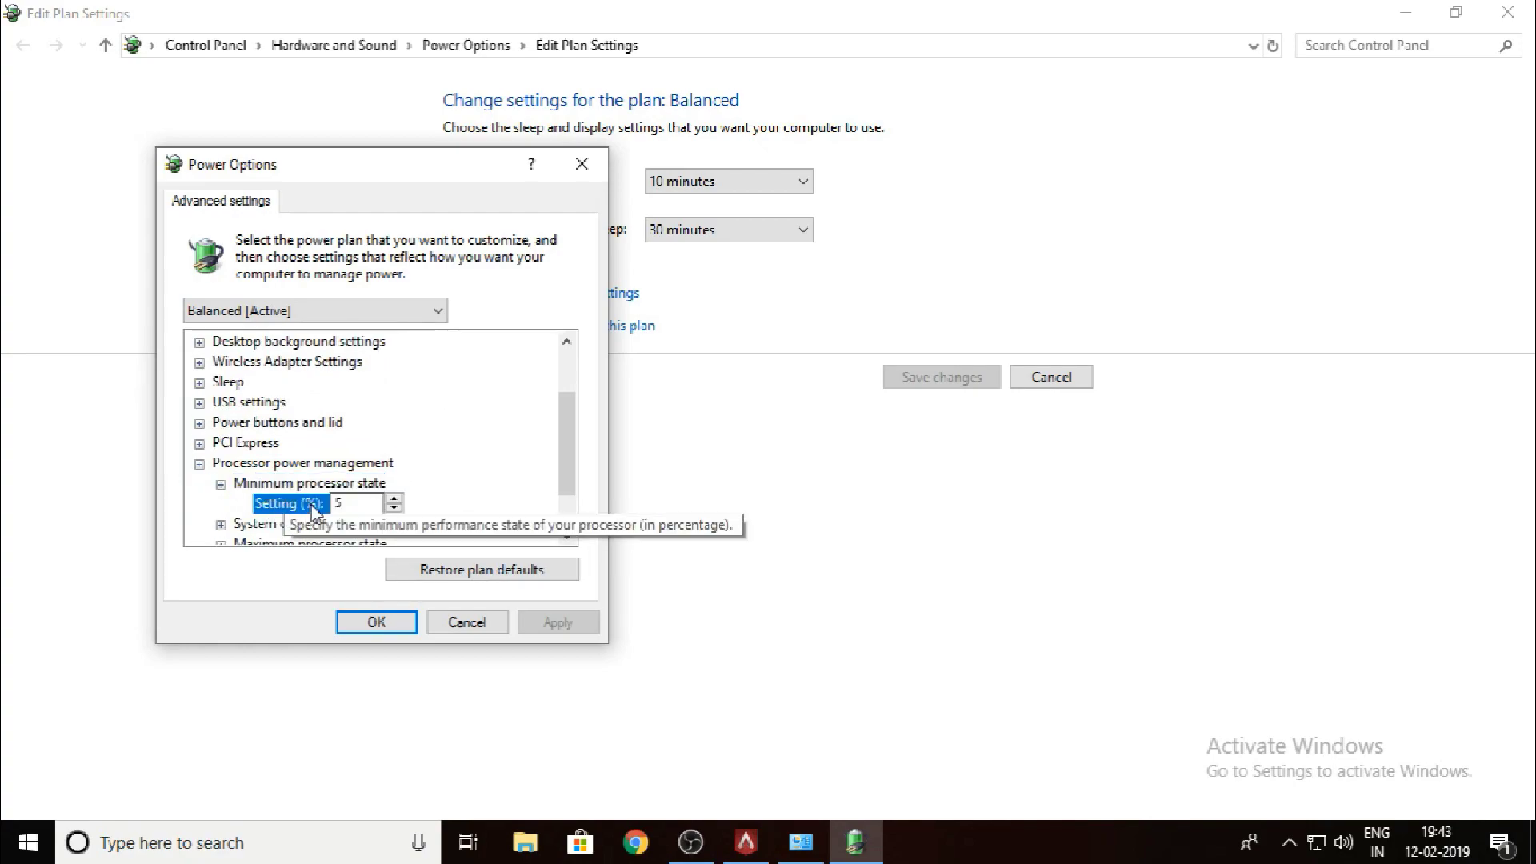
type("100")
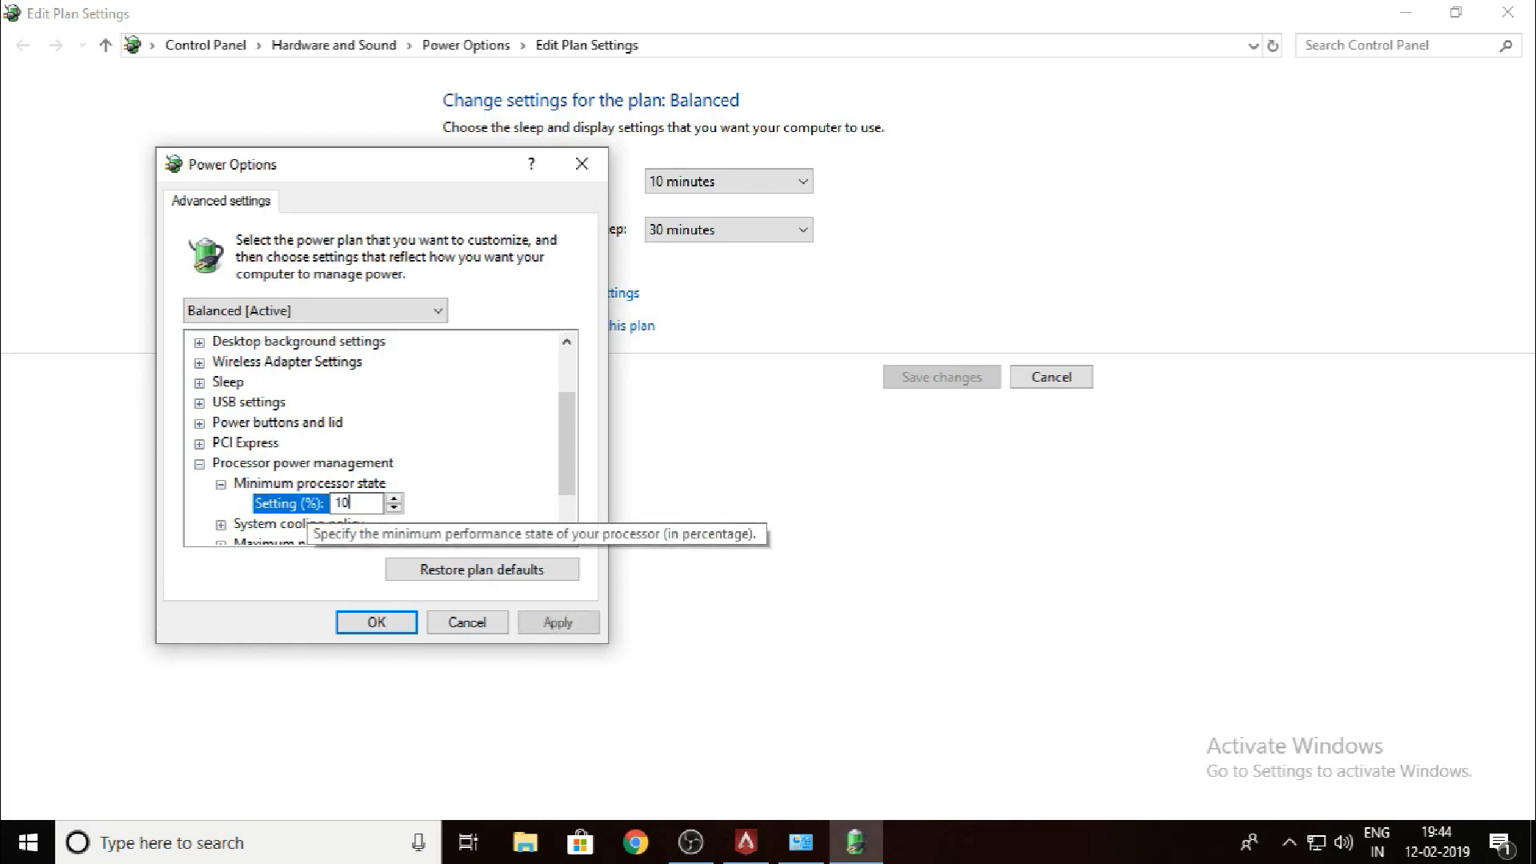
key("Return")
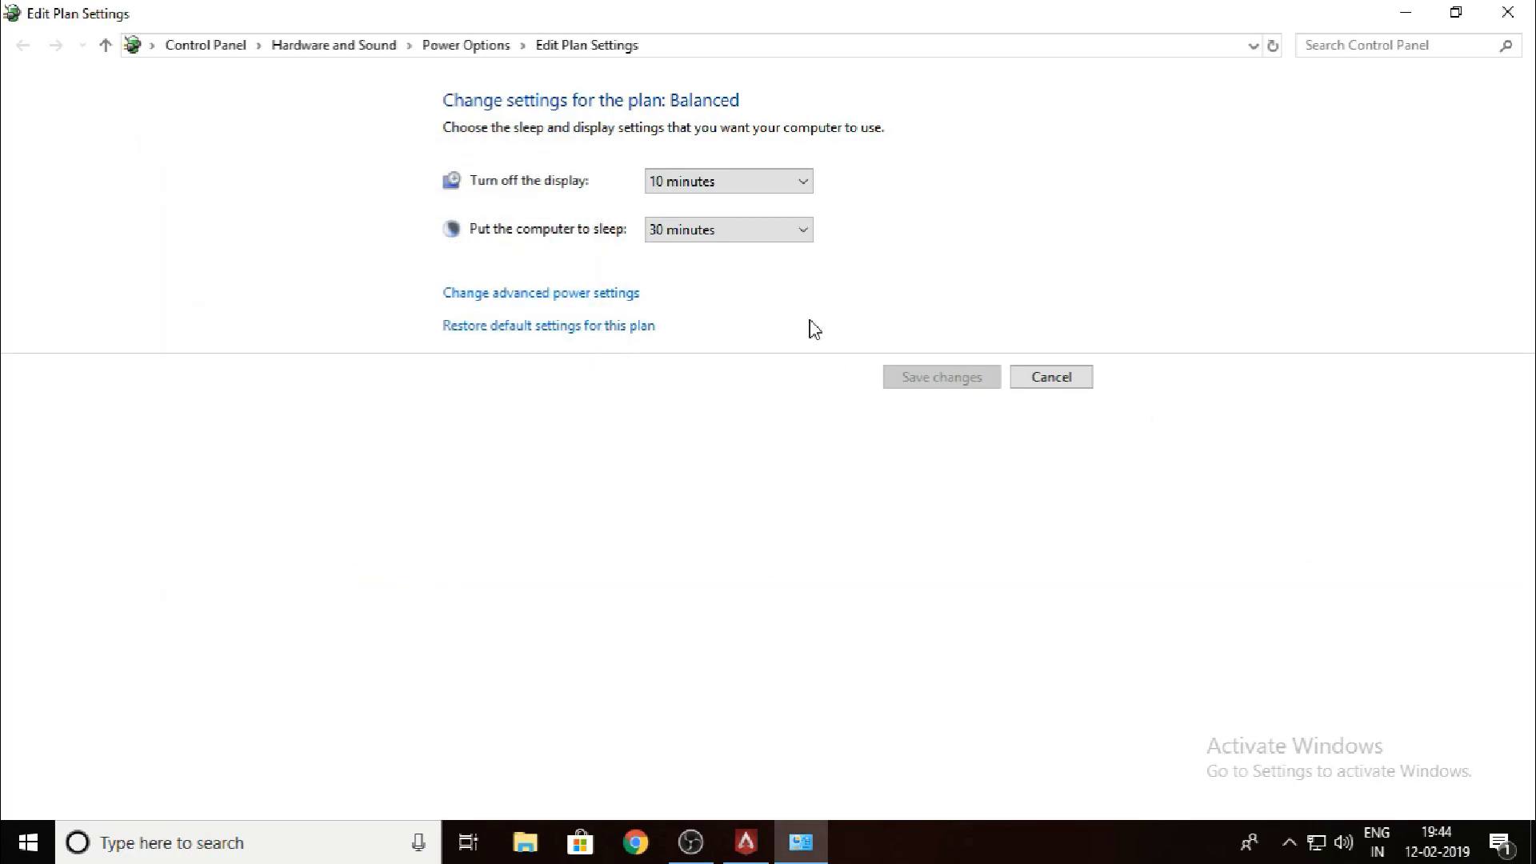
key("alt+F4")
right_click(670, 93)
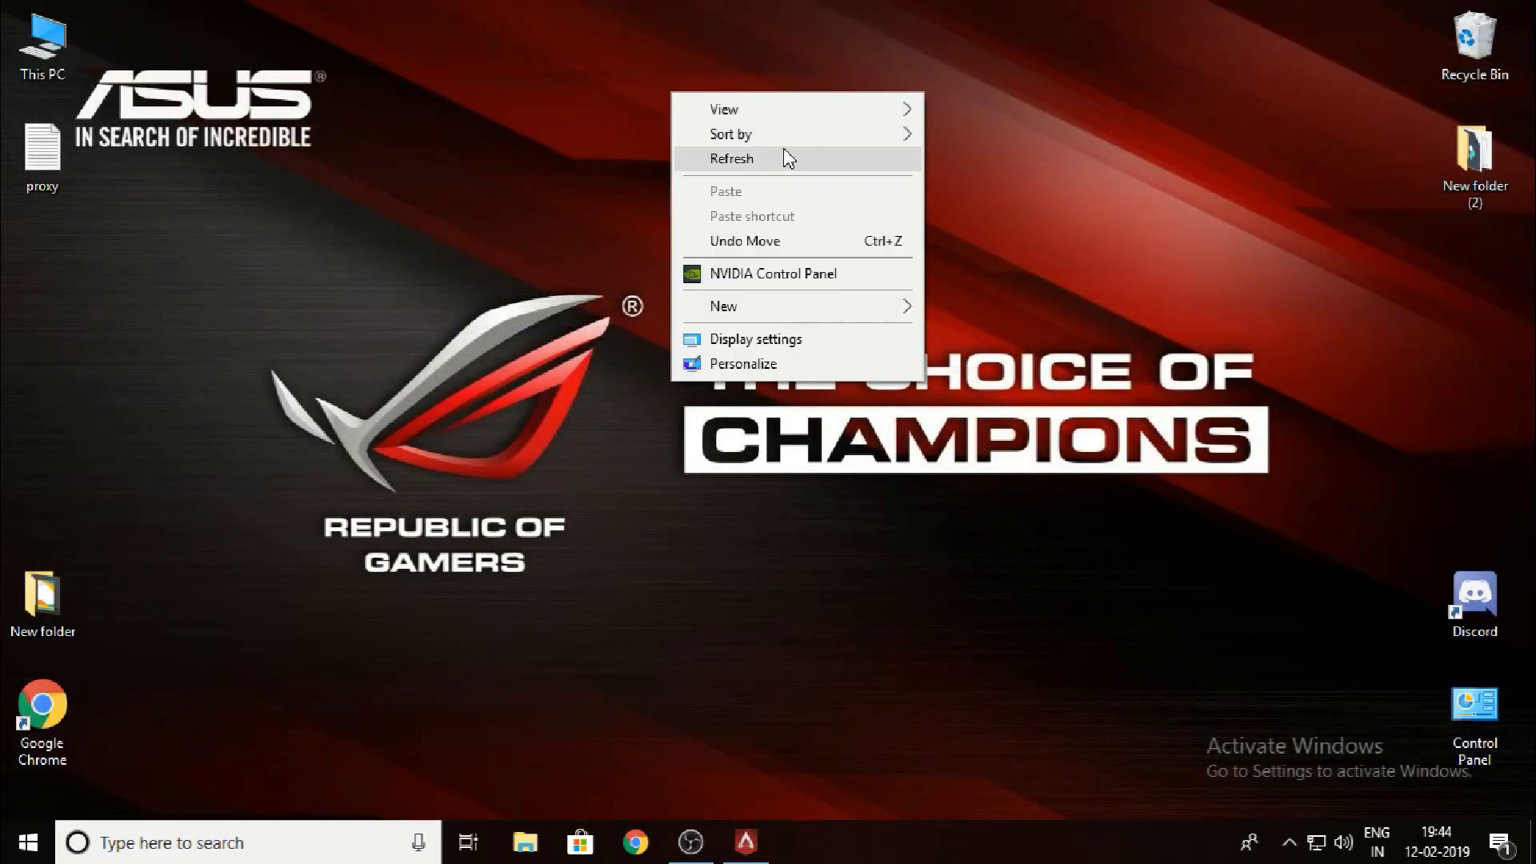
left_click(785, 158)
right_click(735, 45)
left_click(826, 112)
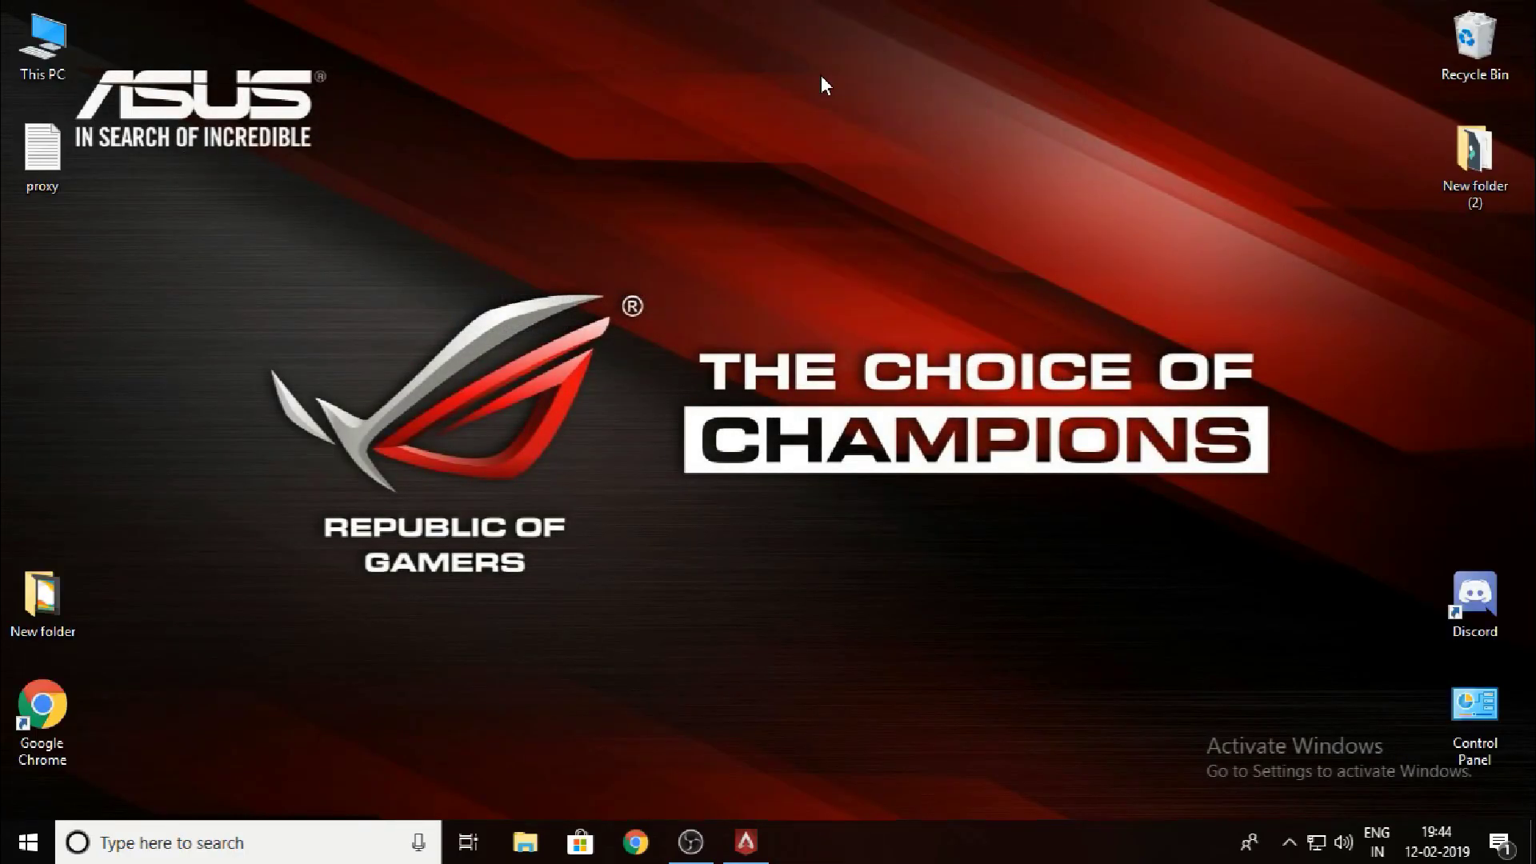